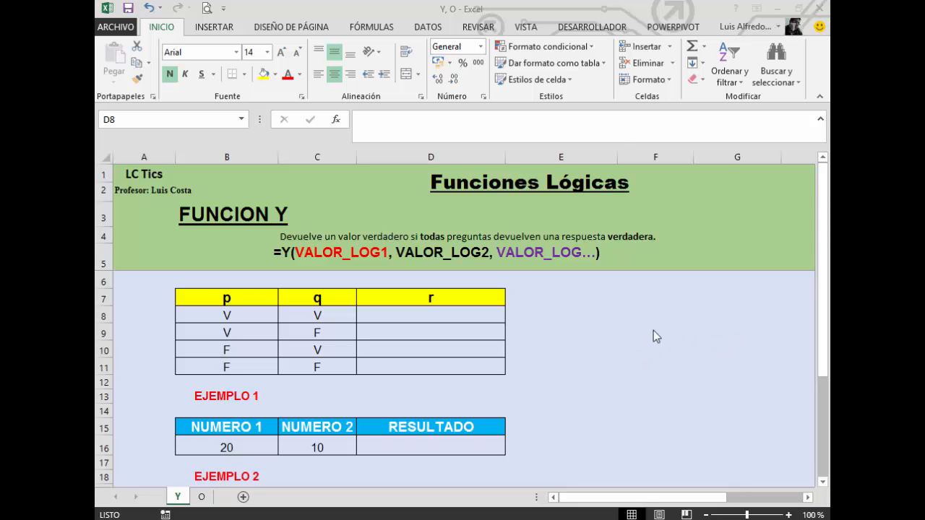
pyautogui.click(459, 314)
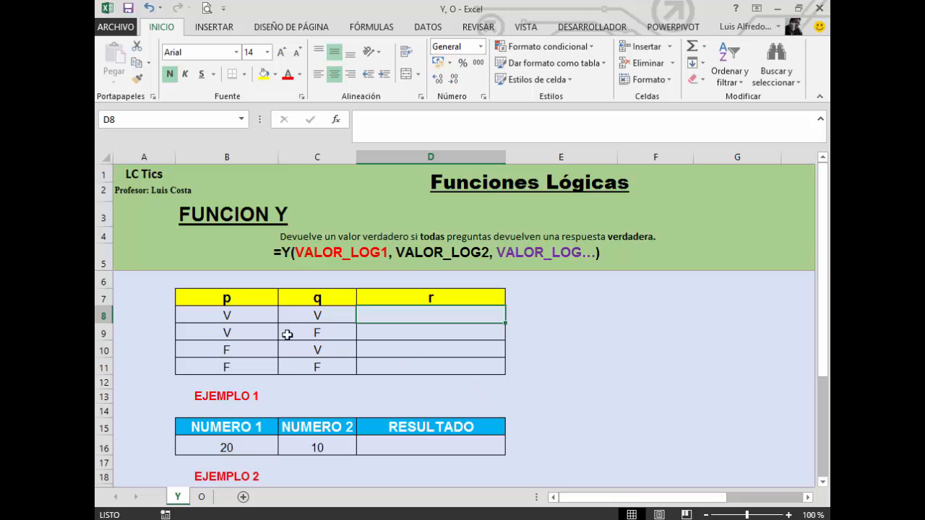
pyautogui.click(251, 320)
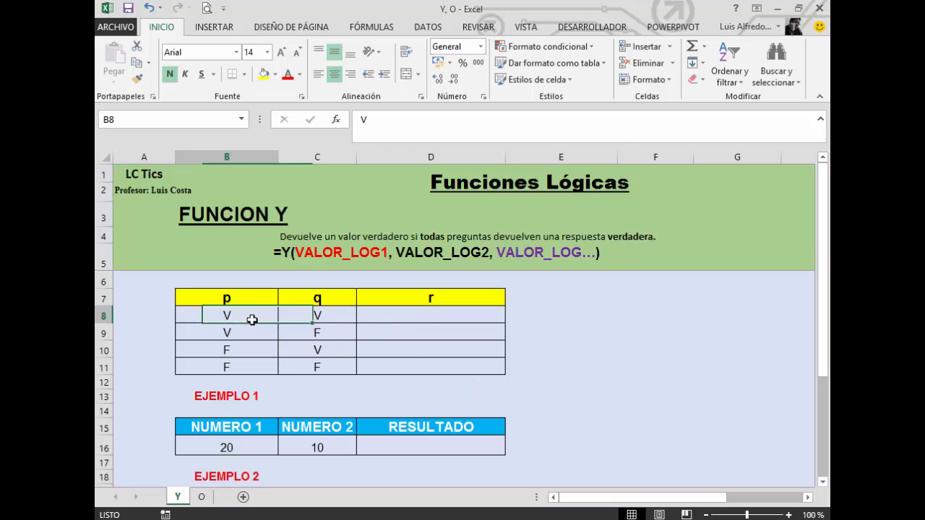
pyautogui.click(390, 320)
pyautogui.write('v')
pyautogui.press('Return')
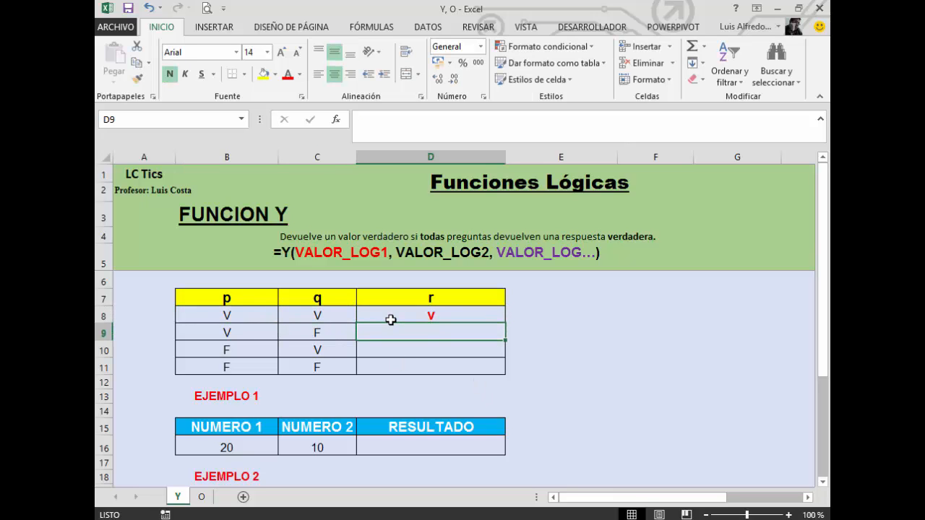
# Step: Fill the r column of the truth table with V, F, F and F in cells D8 to D11
pyautogui.click(387, 318)
pyautogui.write('V')
pyautogui.press('Return')
pyautogui.write('F')
pyautogui.press('Return')
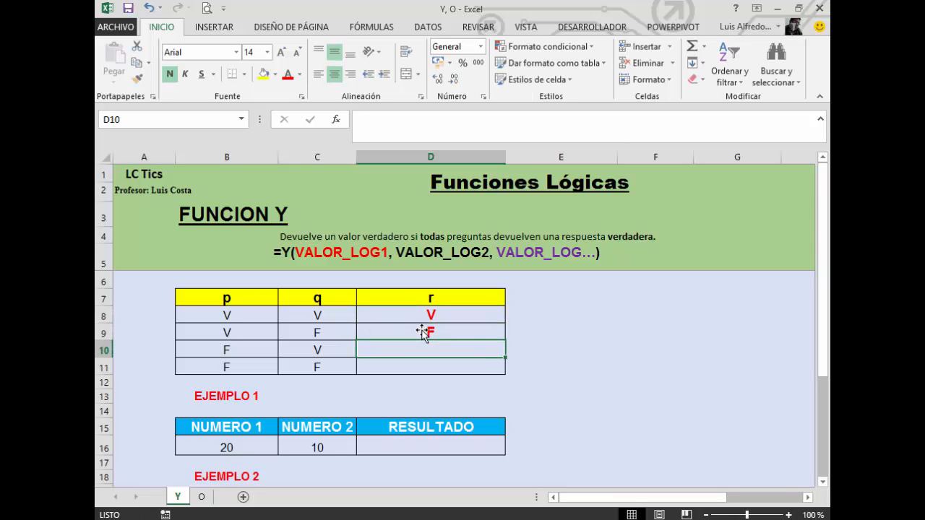
pyautogui.write('F')
pyautogui.press('Return')
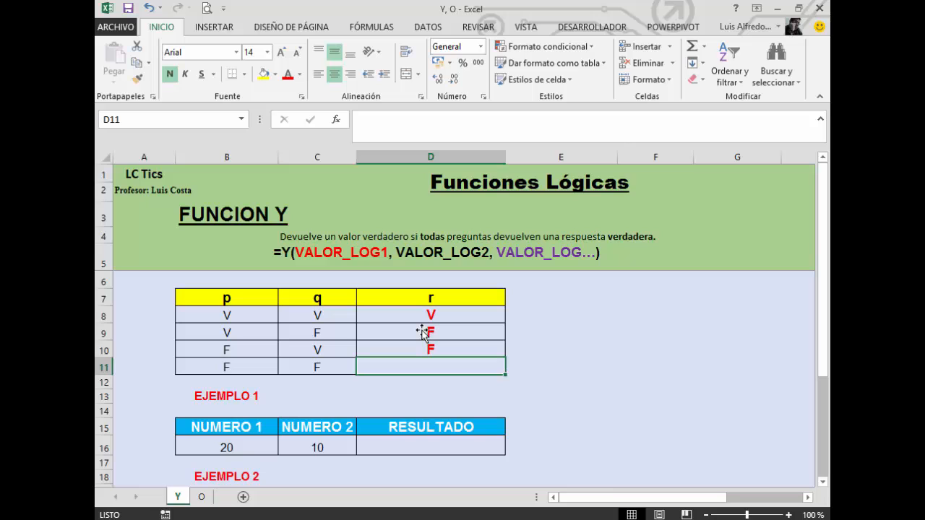
pyautogui.write('F')
pyautogui.press('Return')
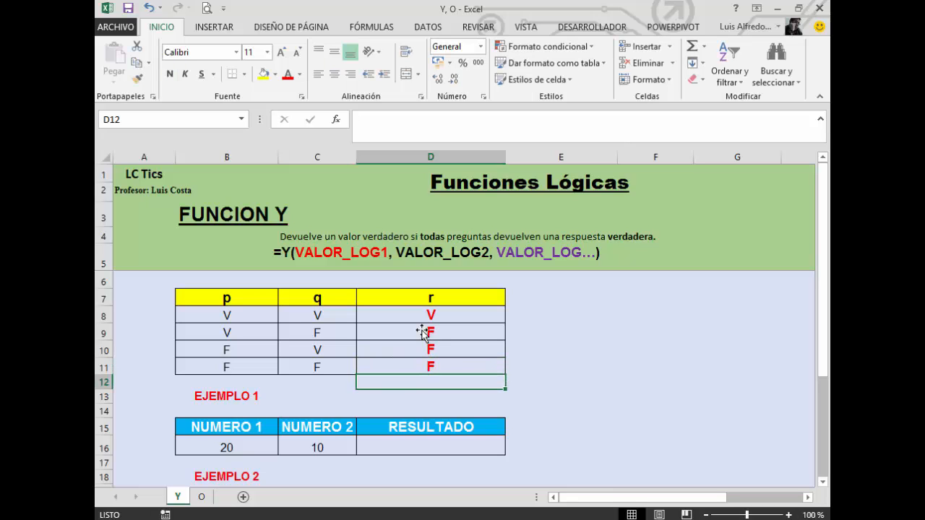
# Step: Apply a red font colour to the first truth table row, cells B8 to D8
pyautogui.click(262, 317)
pyautogui.moveTo(271, 317); pyautogui.dragTo(438, 313)
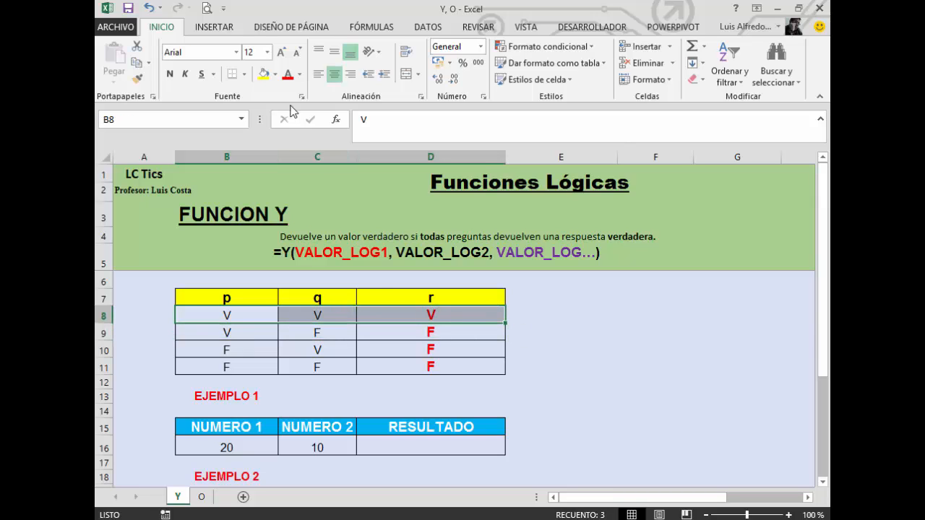
pyautogui.click(289, 75)
pyautogui.moveTo(498, 395); pyautogui.dragTo(499, 383)
# Step: Enter the formula =Y(B16>8;C16<6) in the RESULTADO cell D16 of the first example
pyautogui.scroll(-2, 722, 354)
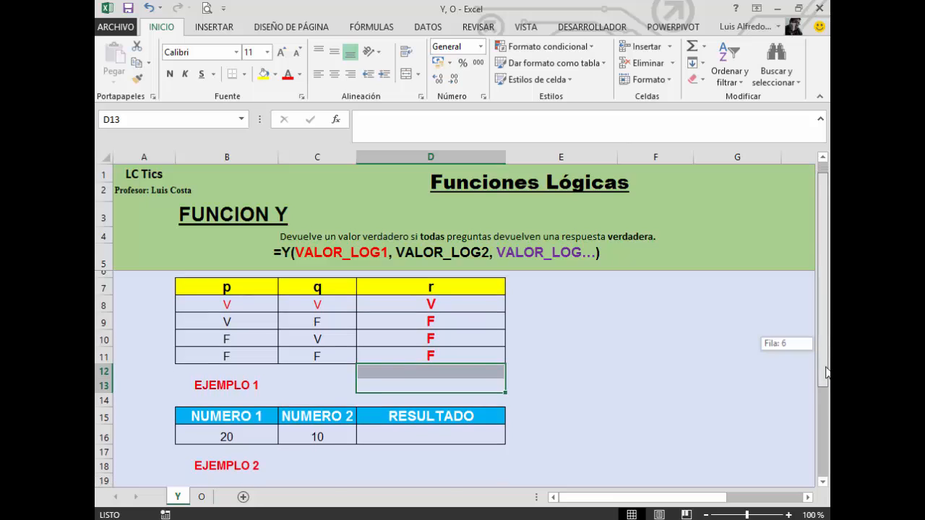
pyautogui.click(492, 357)
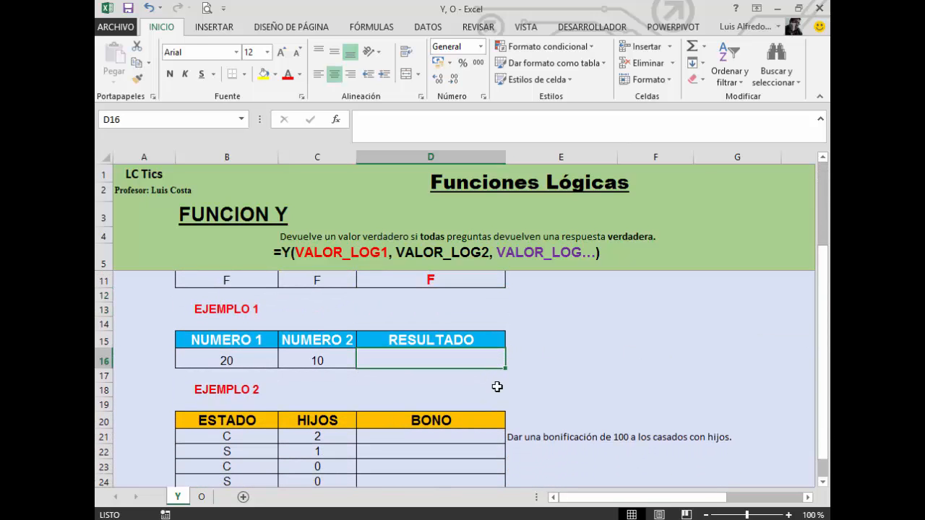
pyautogui.write('=Y(')
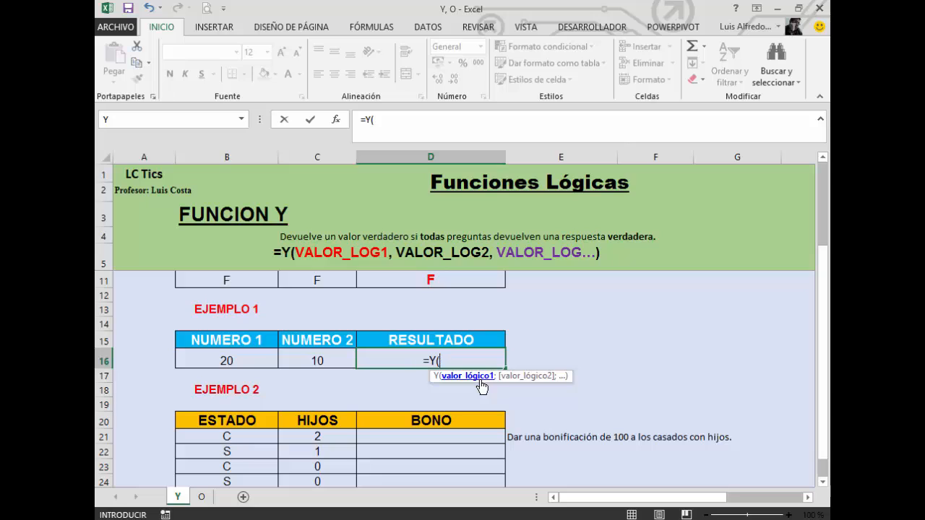
pyautogui.click(259, 360)
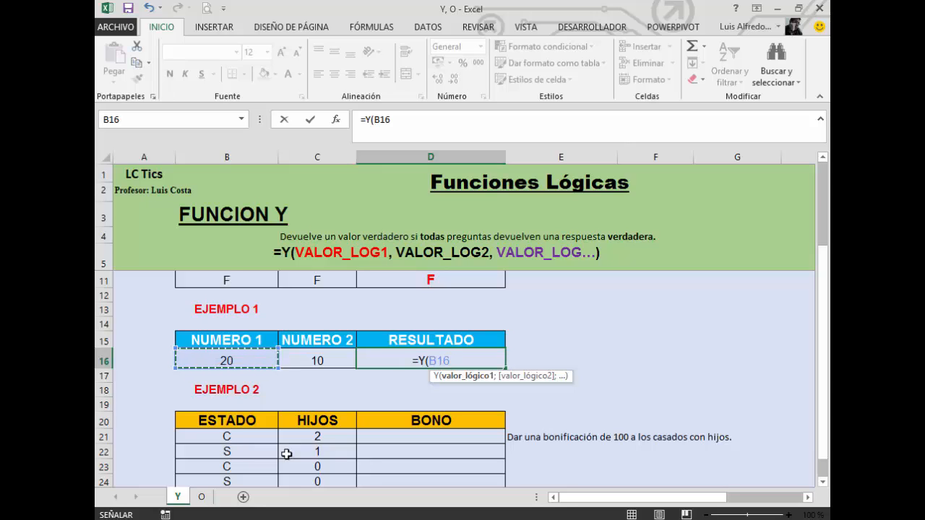
pyautogui.write('>8')
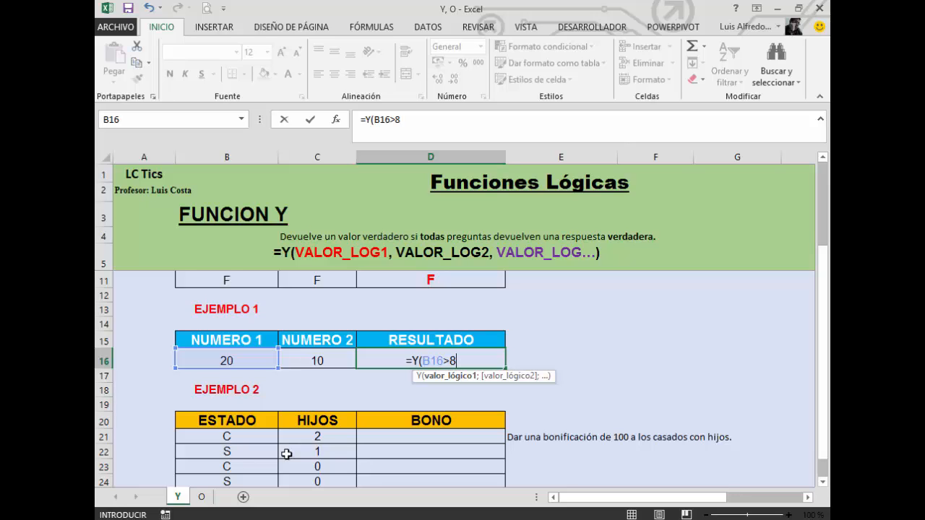
pyautogui.write(';')
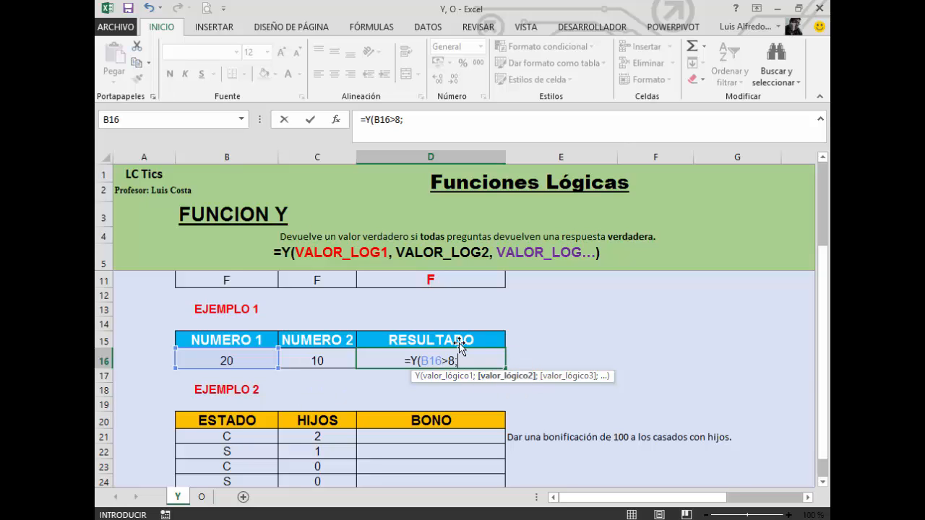
pyautogui.click(339, 358)
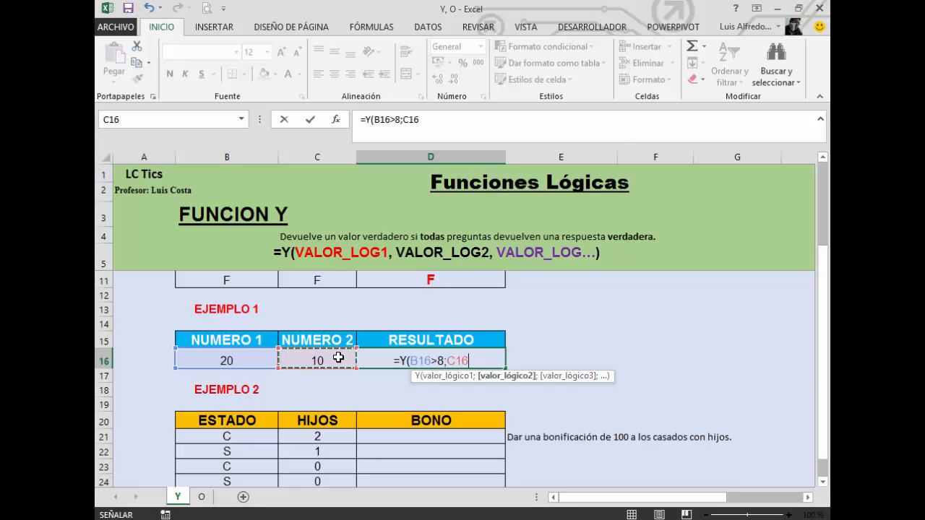
pyautogui.write('>')
pyautogui.press('BackSpace')
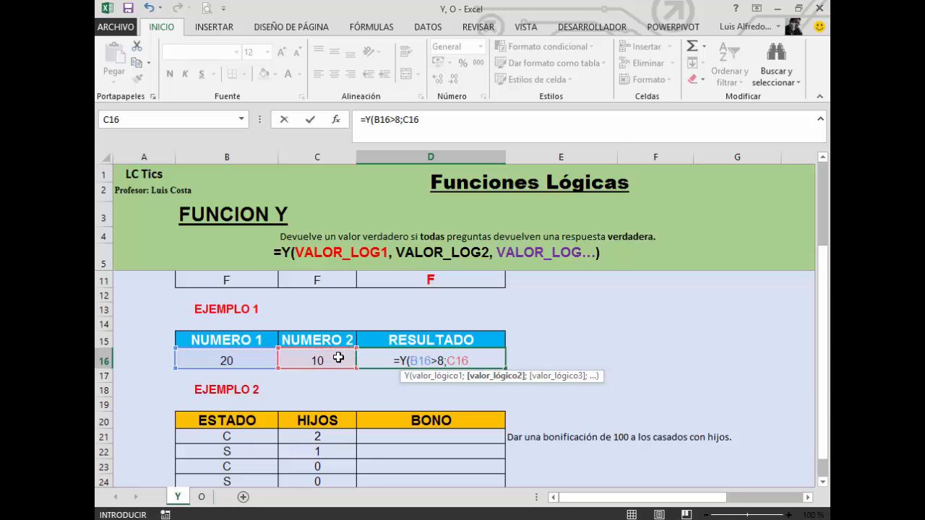
pyautogui.write('<')
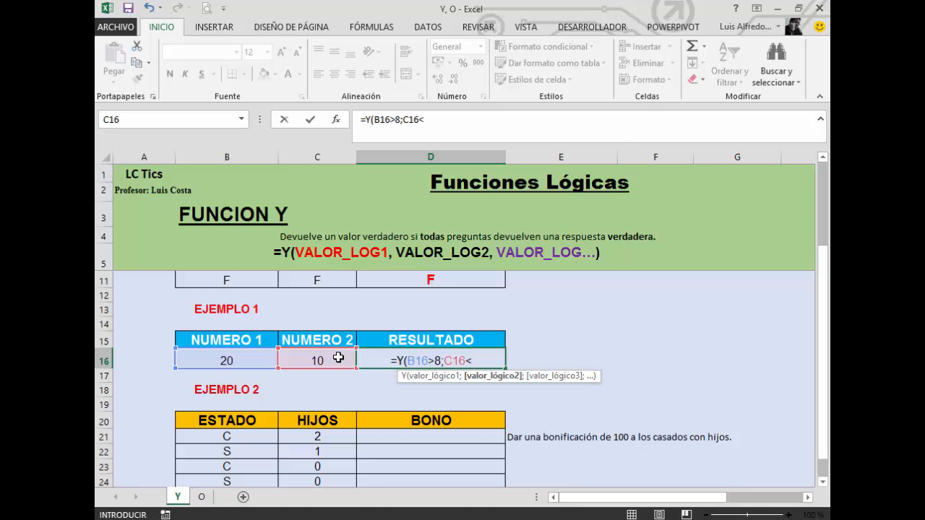
pyautogui.write('6')
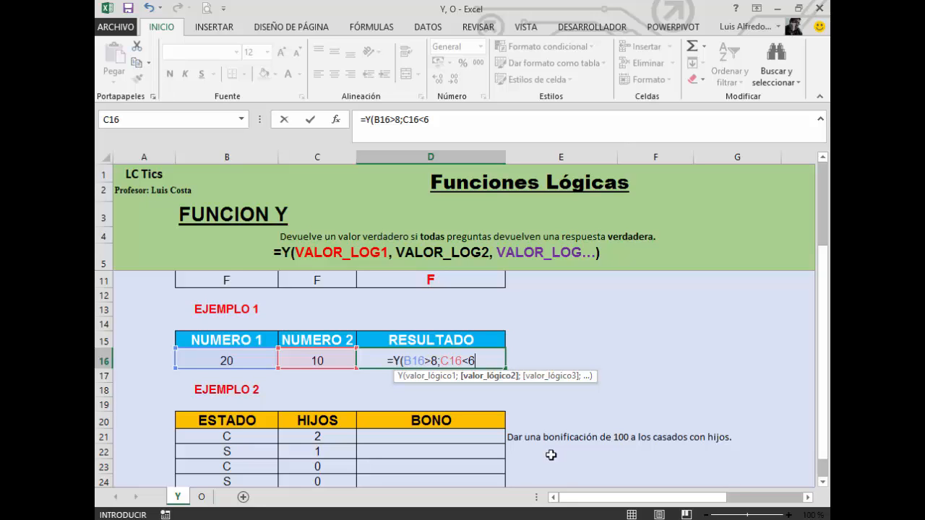
pyautogui.write(')')
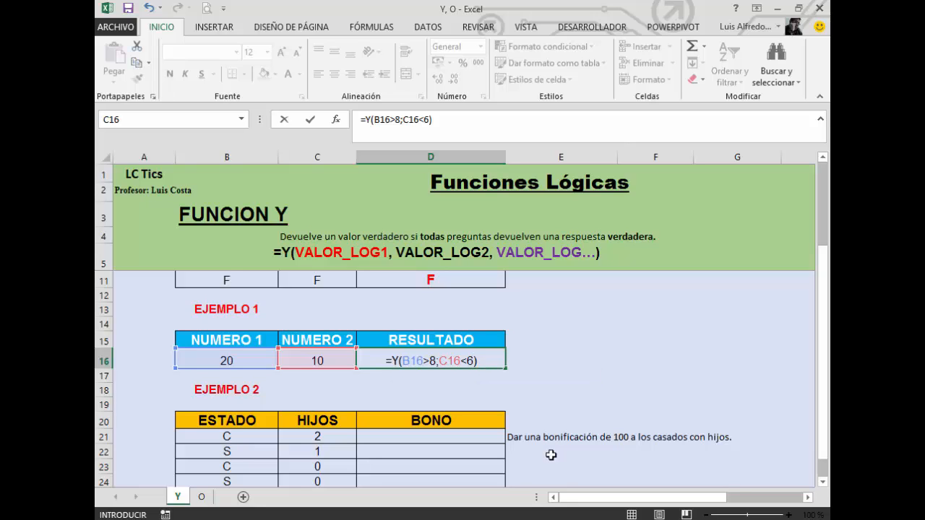
pyautogui.press('Return')
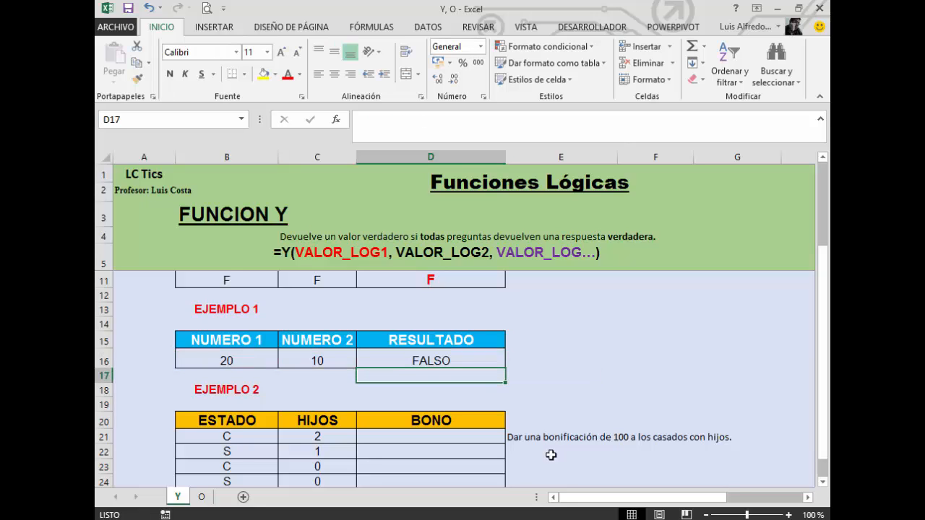
# Step: Change the second condition of the D16 formula to C16>6 so it reads =Y(B16>8;C16>6)
pyautogui.click(495, 362)
pyautogui.doubleClick(495, 361)
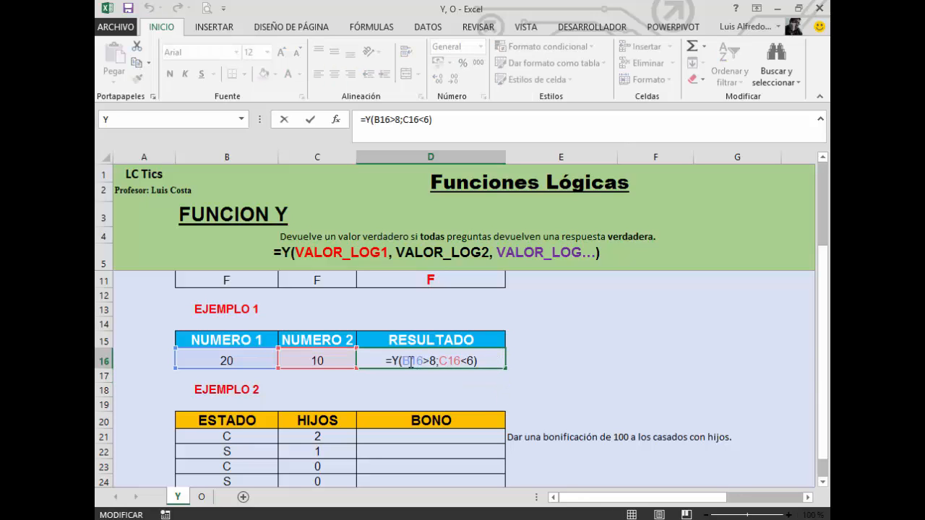
pyautogui.moveTo(402, 361)
pyautogui.mouseDown()
pyautogui.moveTo(427, 361)
pyautogui.moveTo(401, 360)
pyautogui.mouseUp()
pyautogui.click(434, 360)
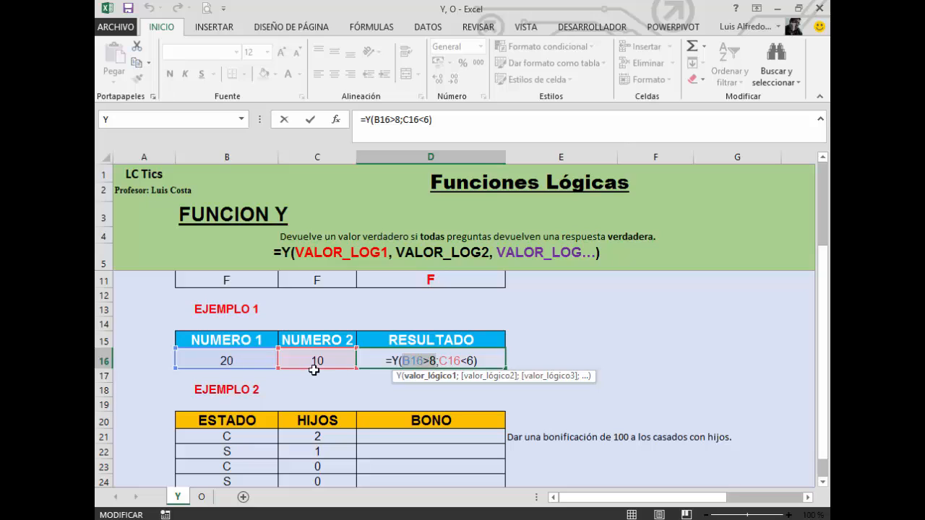
pyautogui.moveTo(439, 361); pyautogui.dragTo(461, 361)
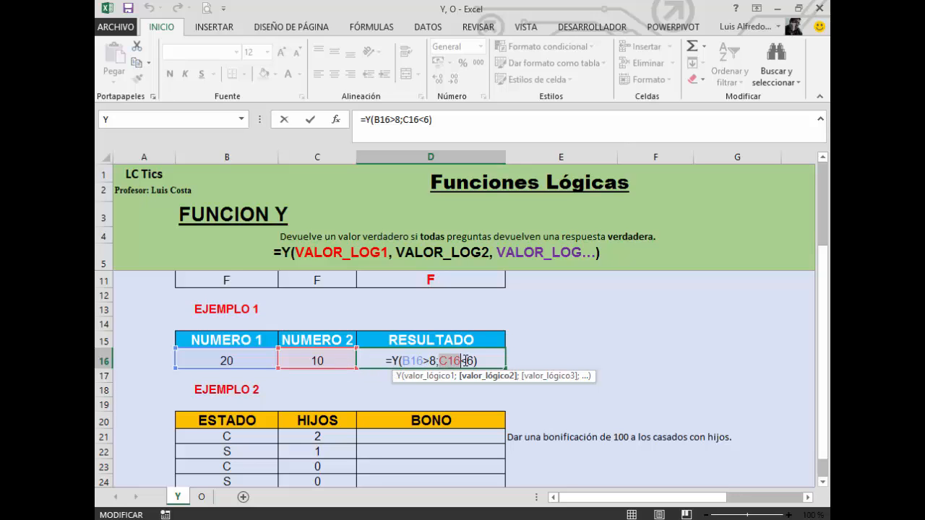
pyautogui.click(418, 360)
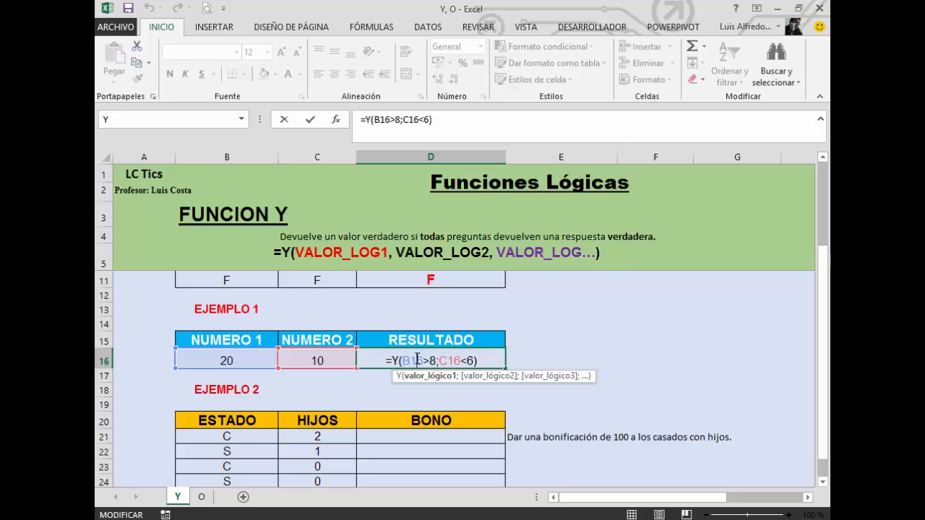
pyautogui.click(467, 360)
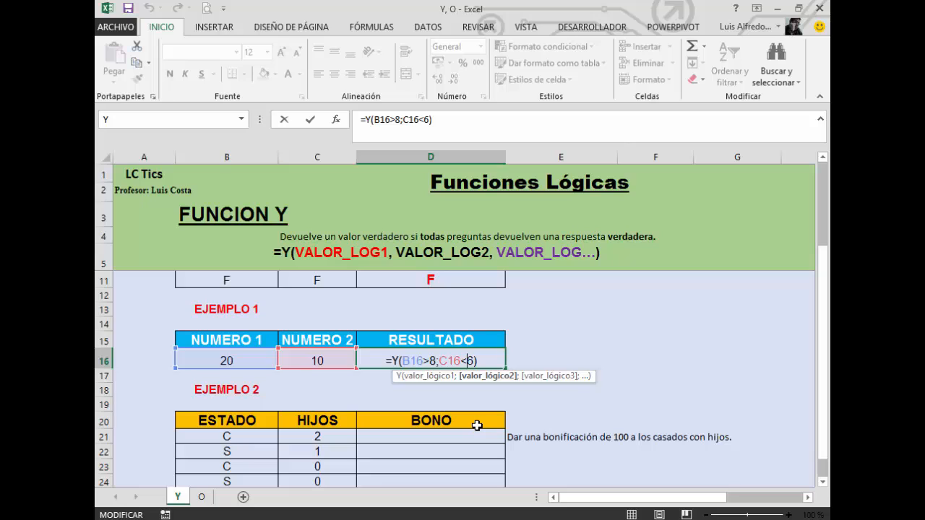
pyautogui.press('BackSpace')
pyautogui.write('>')
pyautogui.moveTo(439, 364); pyautogui.dragTo(462, 364)
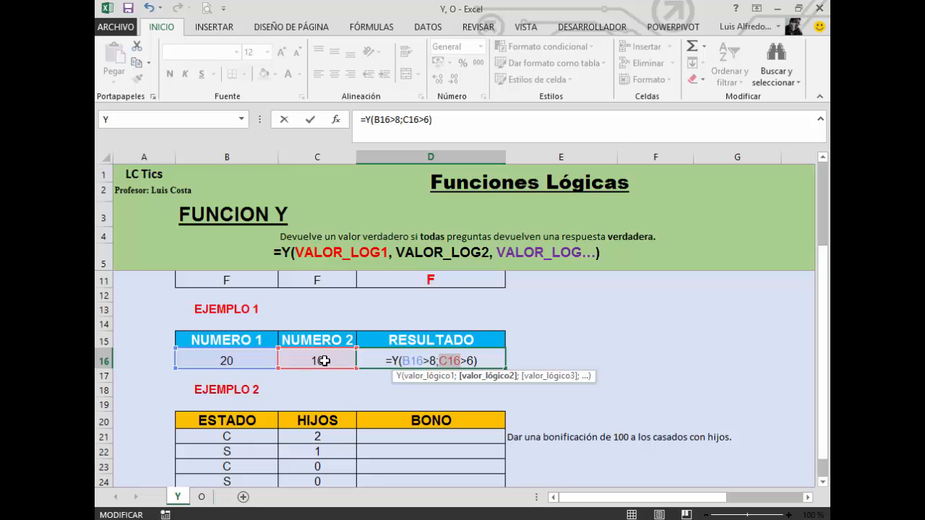
pyautogui.click(420, 361)
pyautogui.click(452, 359)
pyautogui.press('Return')
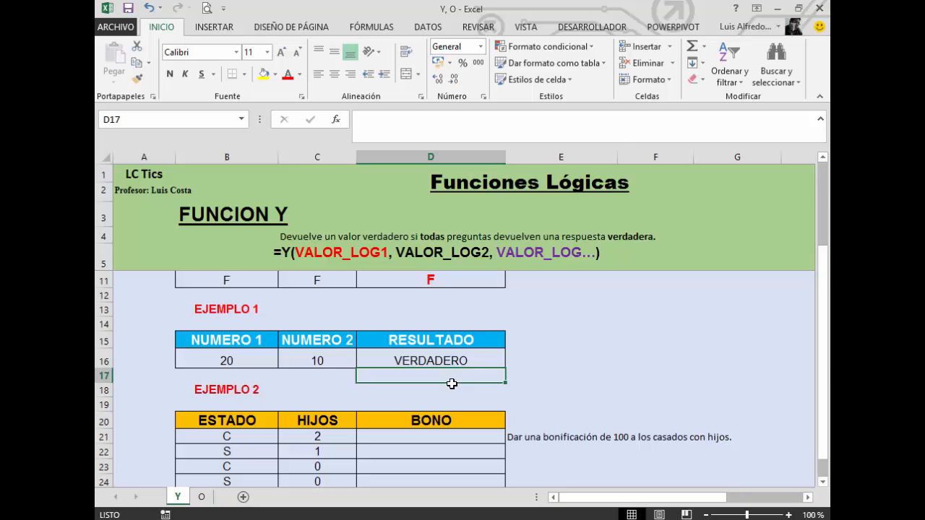
# Step: Start a formula with the Y function in the first BONO cell, D21, of the second example
pyautogui.moveTo(826, 365); pyautogui.dragTo(825, 396)
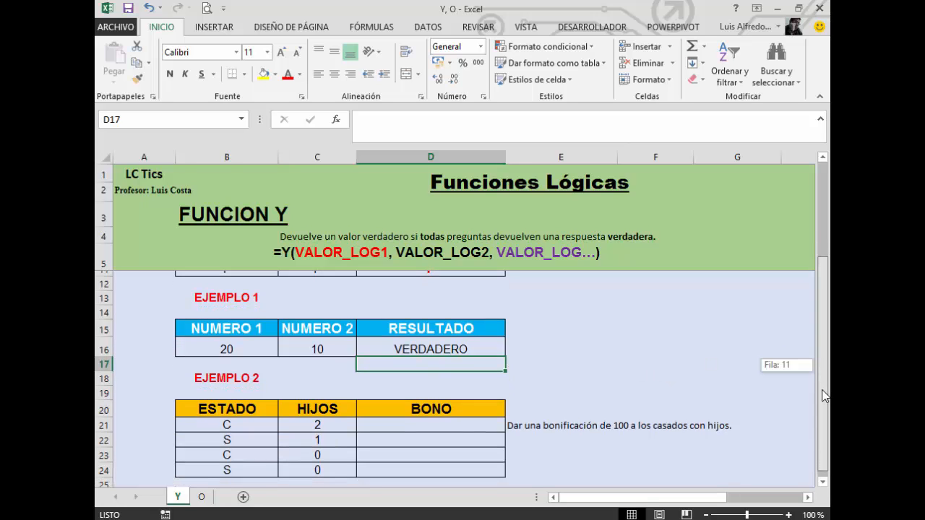
pyautogui.click(823, 483)
pyautogui.click(822, 484)
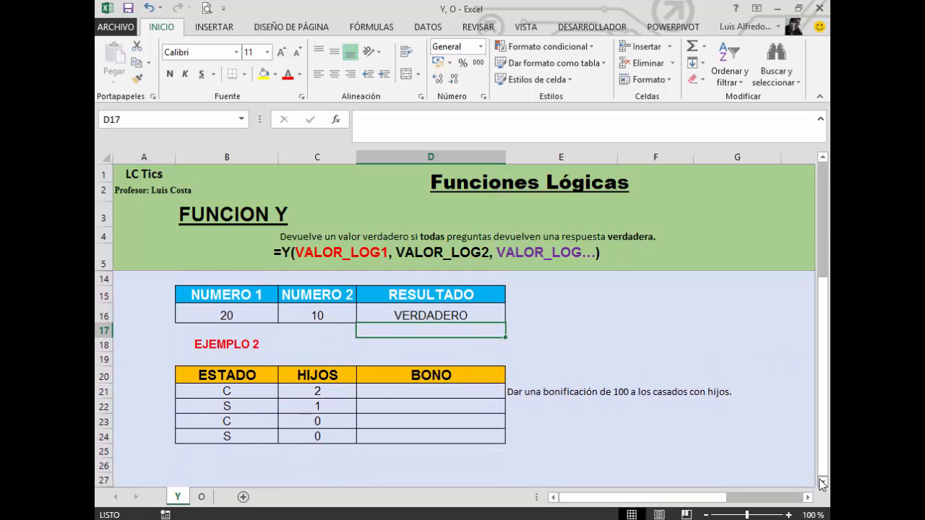
pyautogui.click(822, 484)
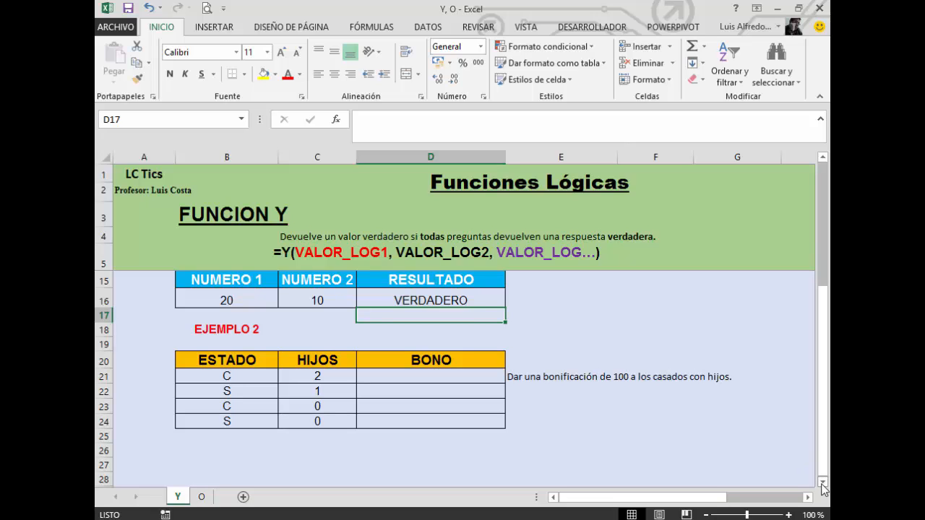
pyautogui.scroll(-1, 724, 424)
pyautogui.click(436, 346)
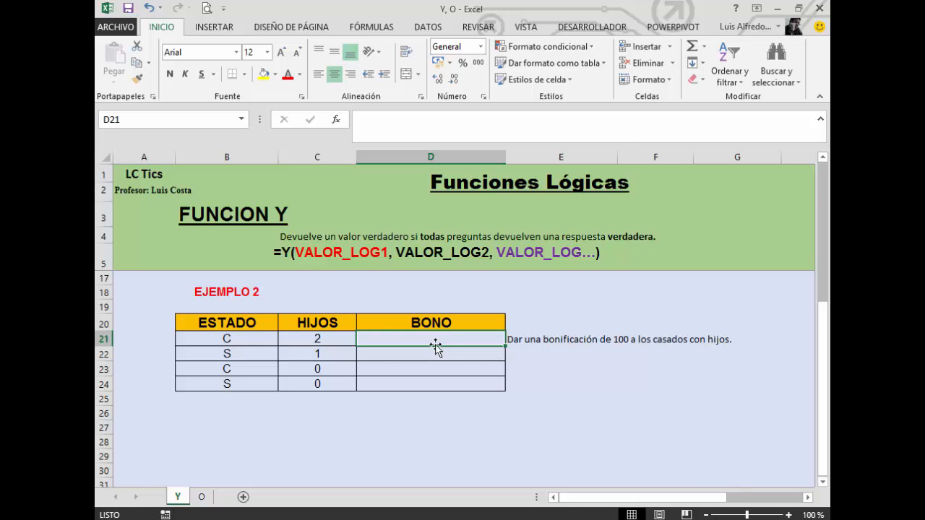
pyautogui.write('=Y')
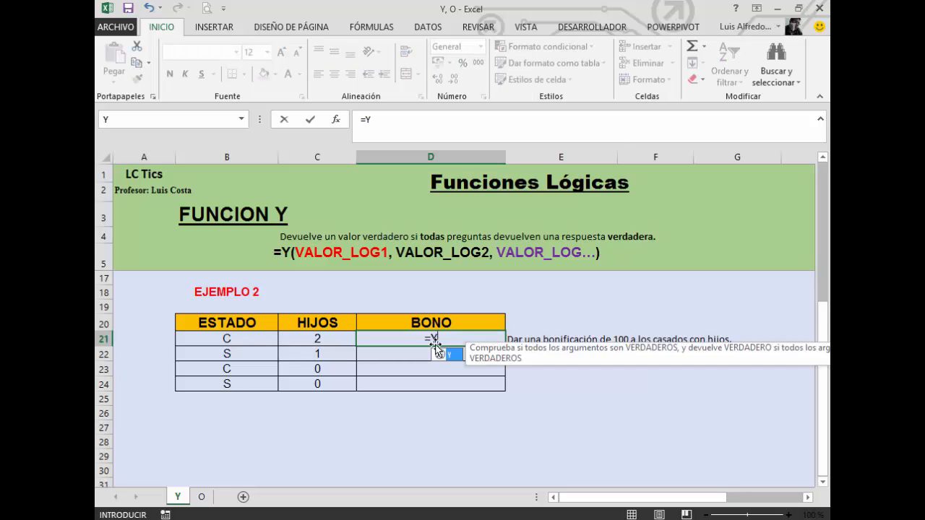
pyautogui.write('(')
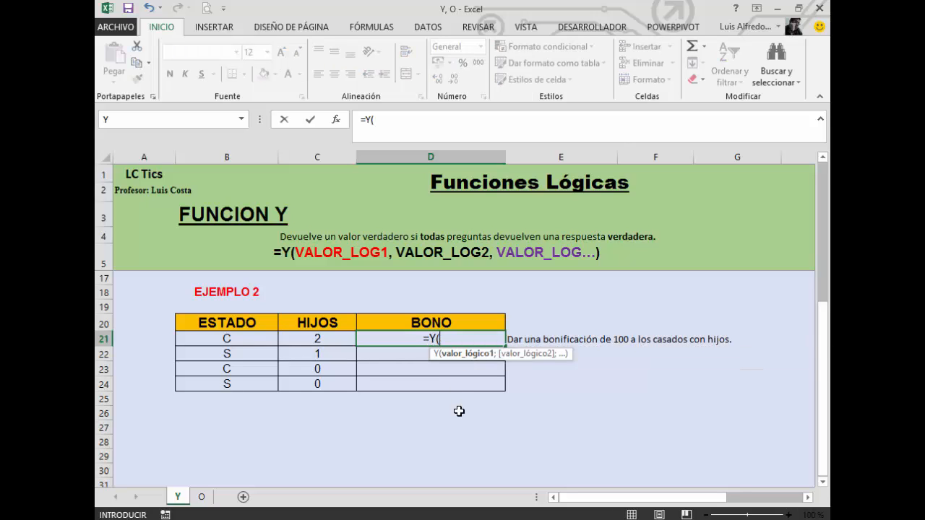
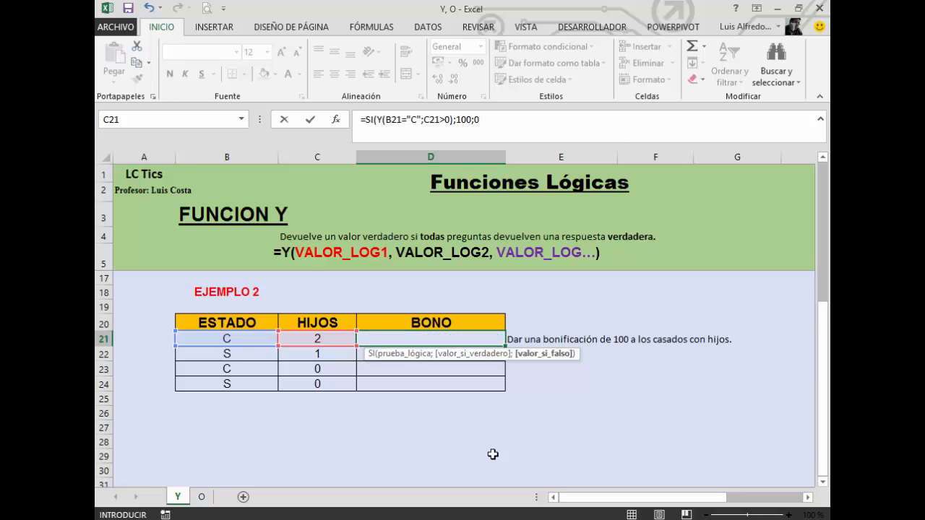
# Step: Complete the D21 formula as =SI(Y(B21="C";C21>0);100;0) and copy it down through D24
pyautogui.write(')')
pyautogui.press('Return')
pyautogui.click(504, 339)
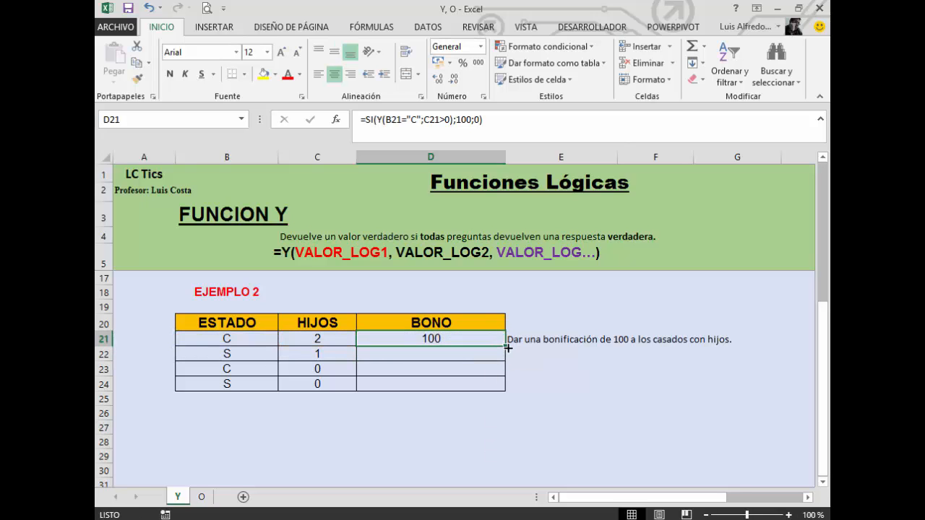
pyautogui.doubleClick(506, 346)
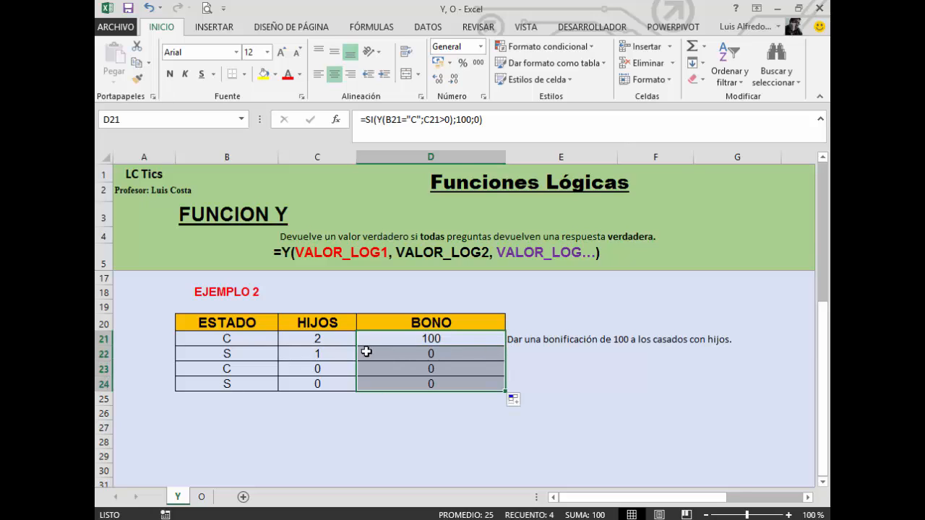
# Step: Check the ESTADO and HIJOS values of rows 21 to 24 against their BONO results in the second example
pyautogui.click(241, 341)
pyautogui.moveTo(238, 340); pyautogui.dragTo(307, 341)
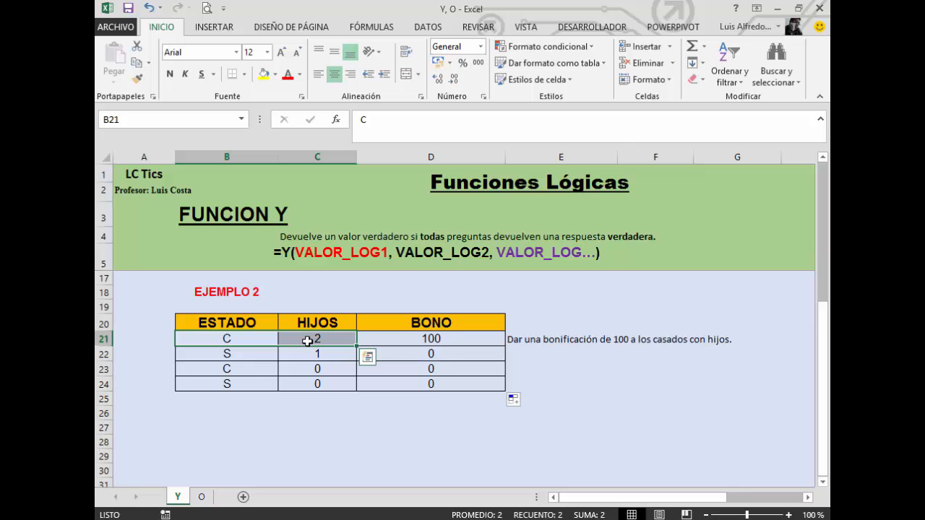
pyautogui.click(297, 353)
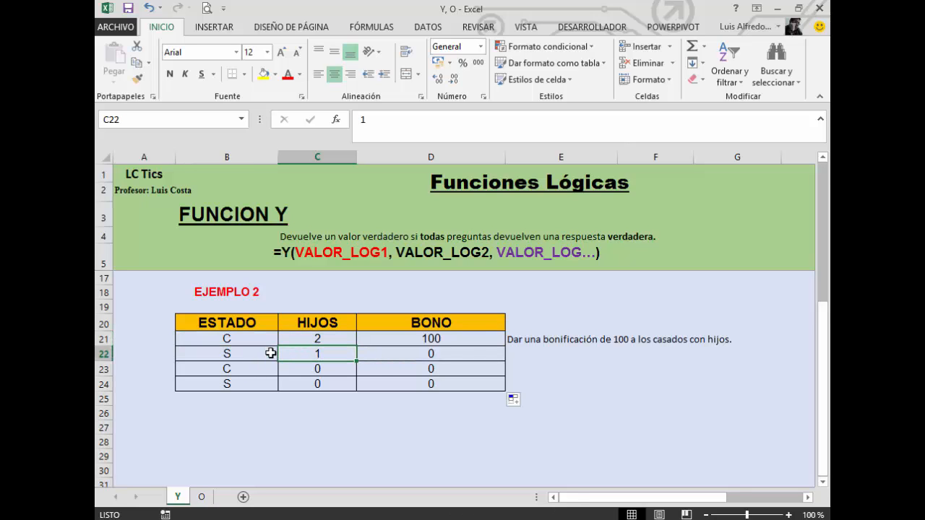
pyautogui.click(266, 352)
pyautogui.moveTo(319, 353); pyautogui.dragTo(295, 368)
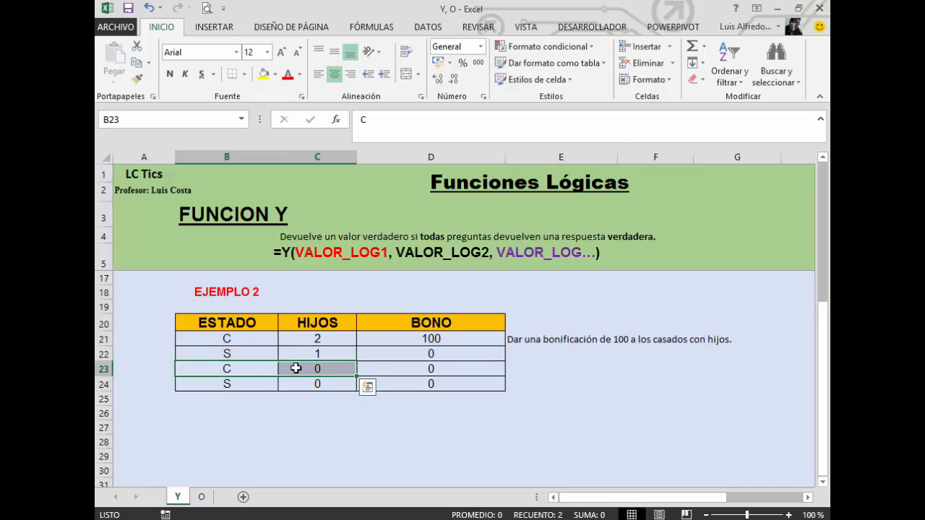
pyautogui.click(368, 376)
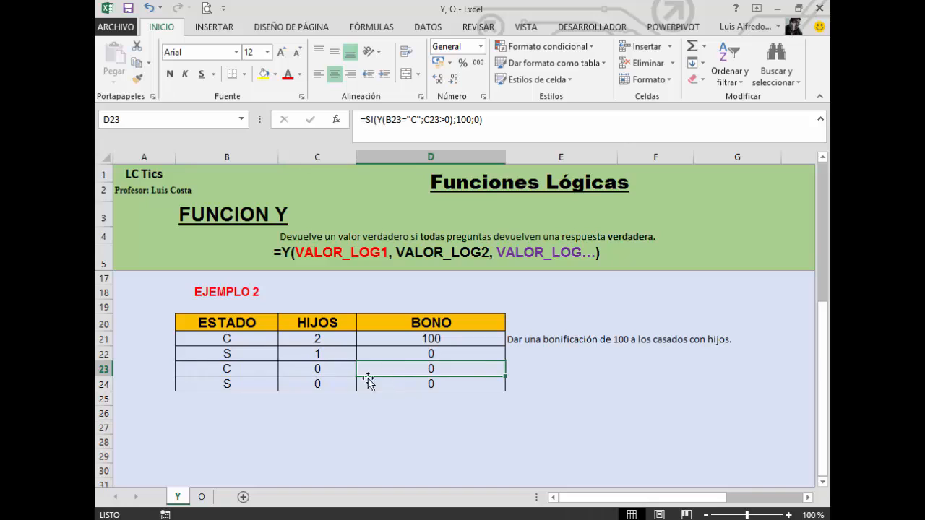
pyautogui.moveTo(239, 384); pyautogui.dragTo(312, 386)
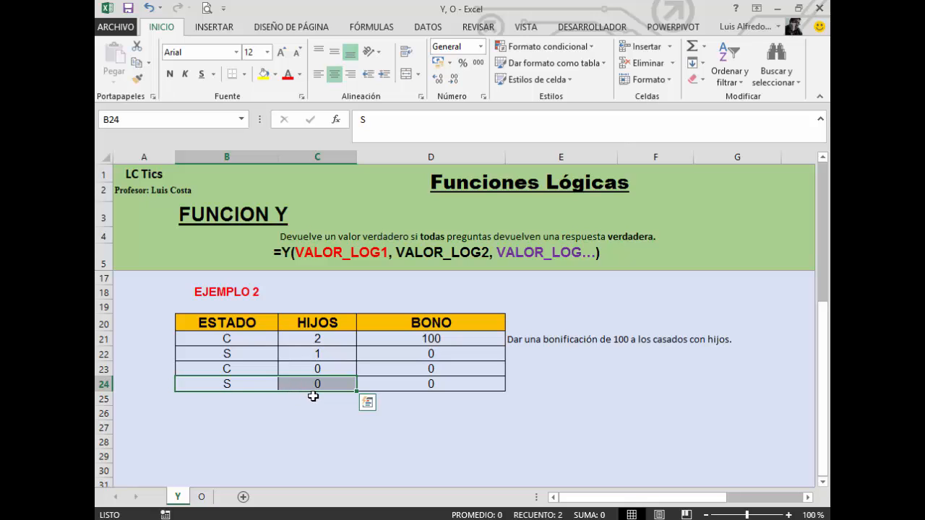
pyautogui.click(308, 411)
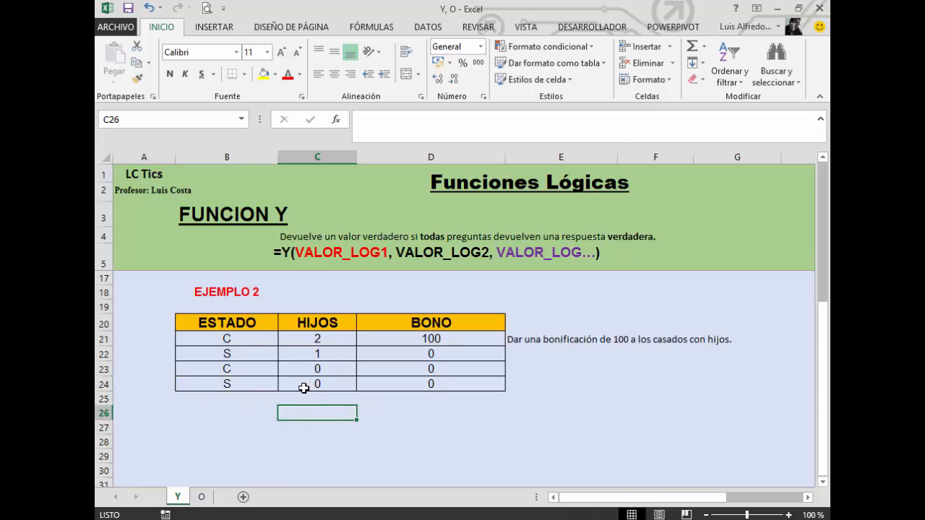
# Step: Set the HIJOS value in cell C23 of the second example to 4
pyautogui.click(281, 369)
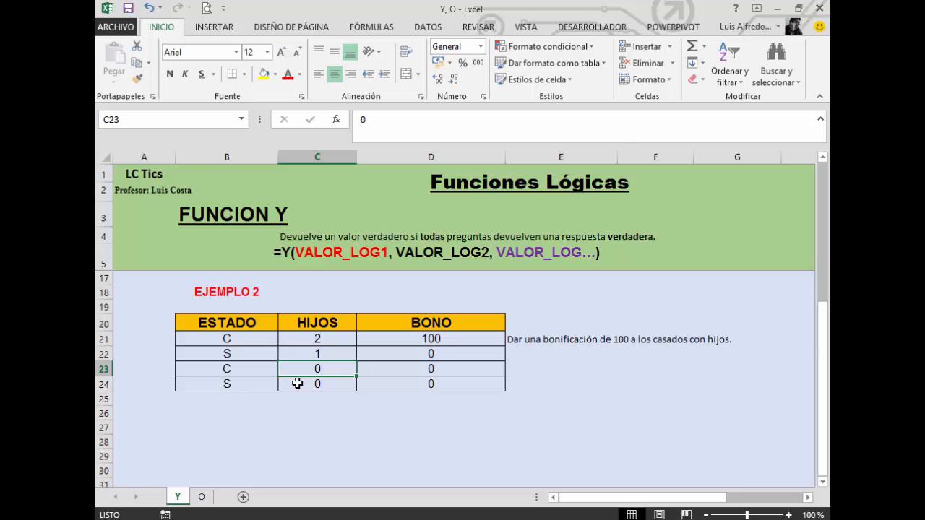
pyautogui.write('4')
pyautogui.press('Return')
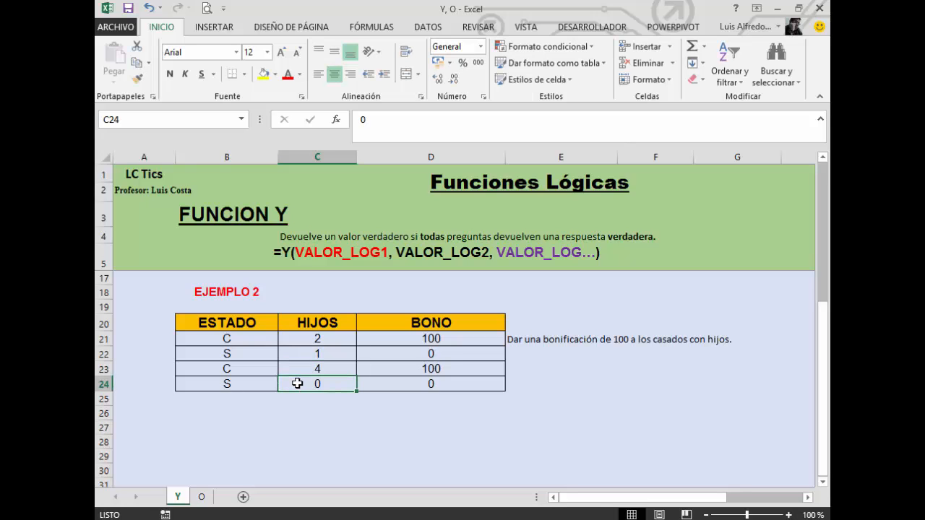
# Step: Compare the BONO results of the two married employees in rows 21 and 23 with their numbers of children
pyautogui.click(423, 370)
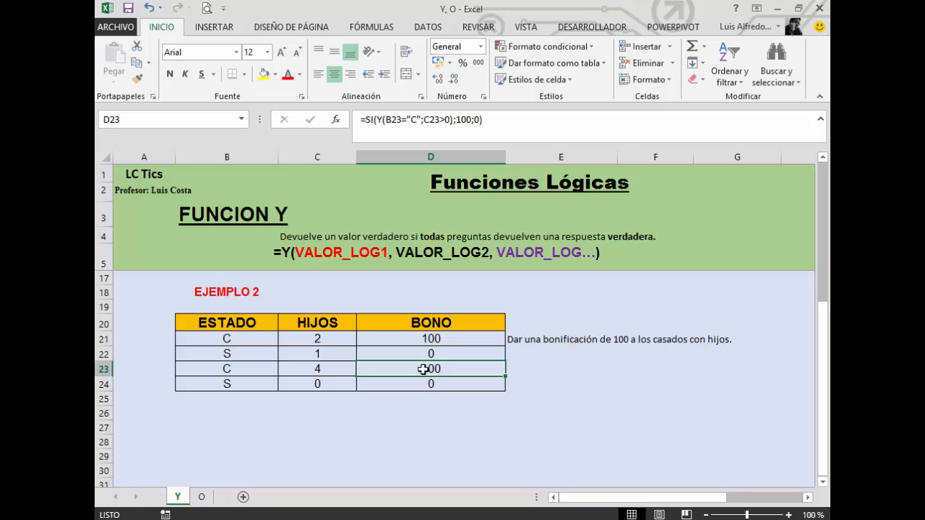
pyautogui.click(451, 338)
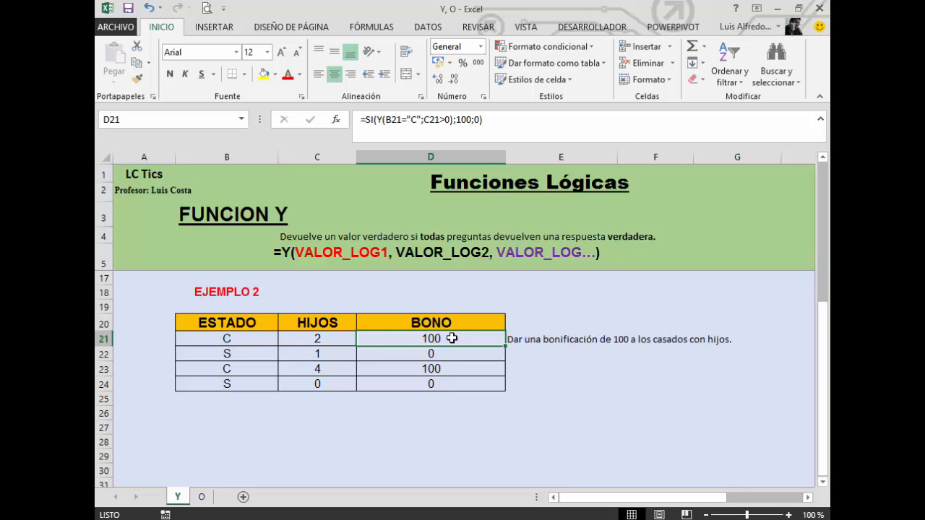
pyautogui.moveTo(257, 337); pyautogui.dragTo(338, 339)
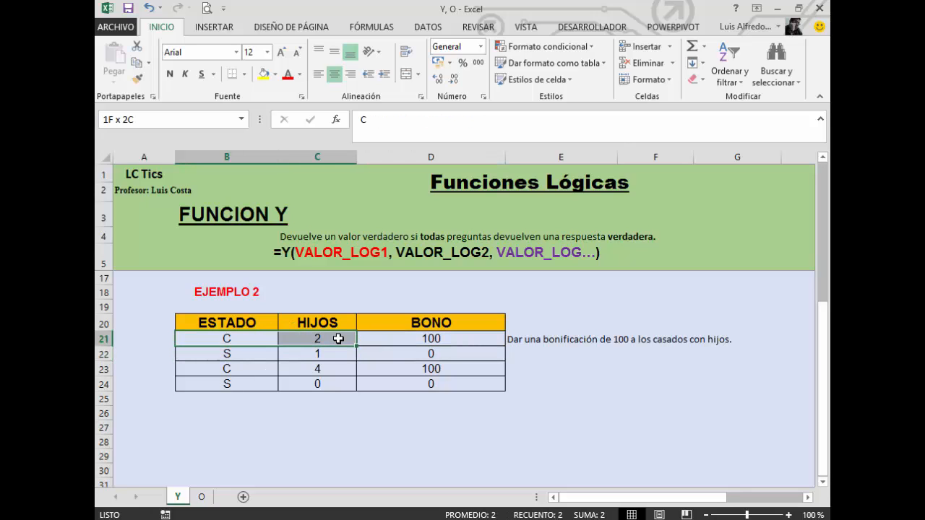
pyautogui.moveTo(259, 370); pyautogui.dragTo(308, 371)
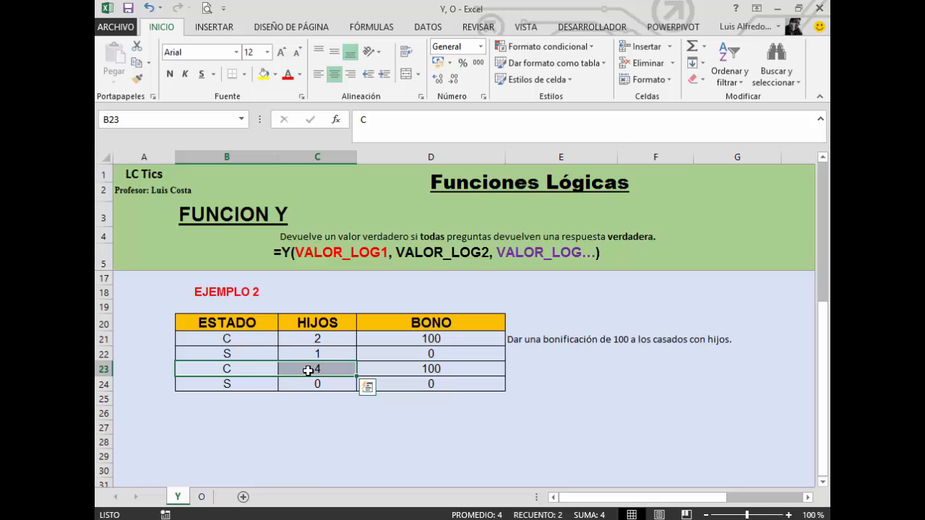
pyautogui.click(416, 346)
pyautogui.press('Down')
pyautogui.press('Down')
pyautogui.press('Down')
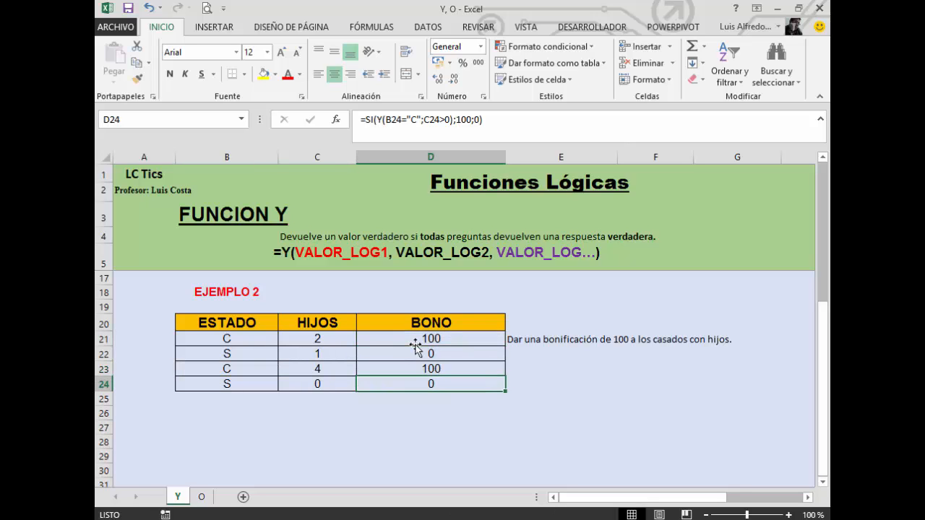
# Step: Multiply the D21 bonus by the number of children so the formula reads =SI(Y(B21="C";C21>0);100;0)*C21
pyautogui.click(416, 345)
pyautogui.doubleClick(417, 342)
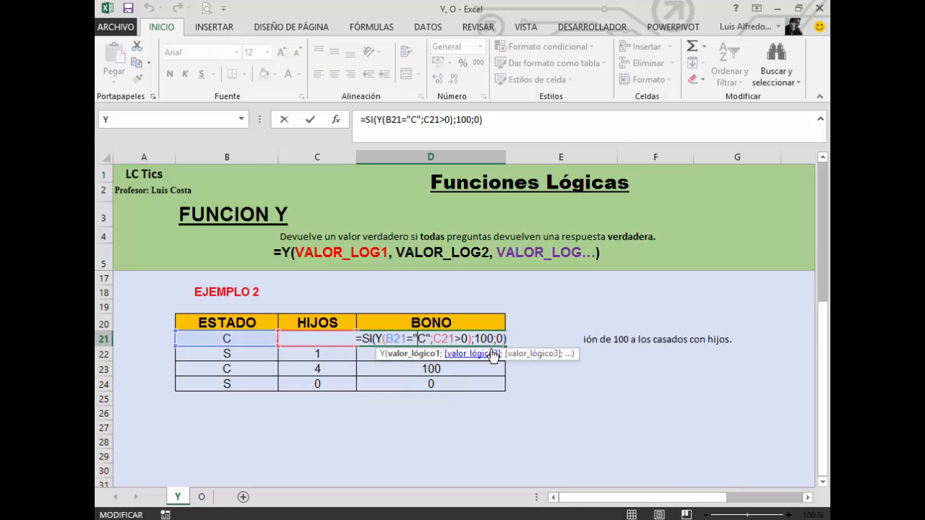
pyautogui.click(512, 343)
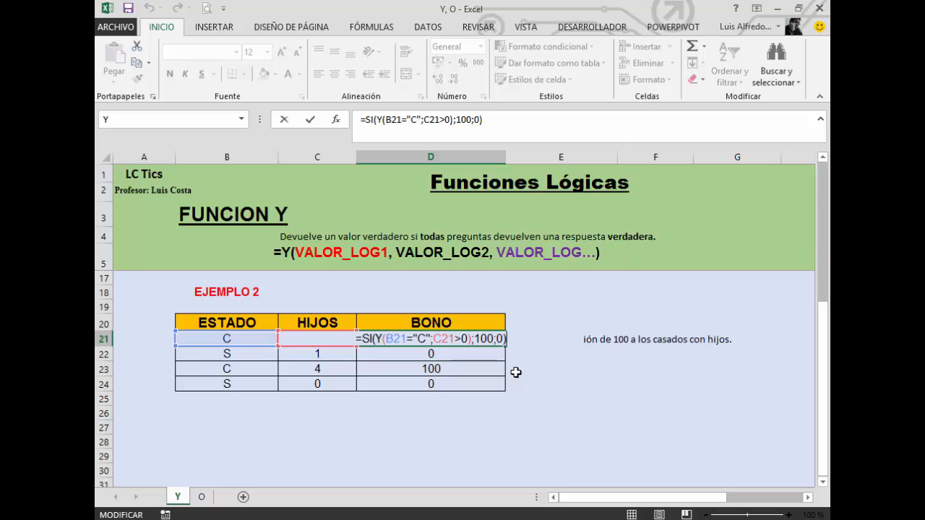
pyautogui.click(494, 339)
pyautogui.click(519, 344)
pyautogui.write('*')
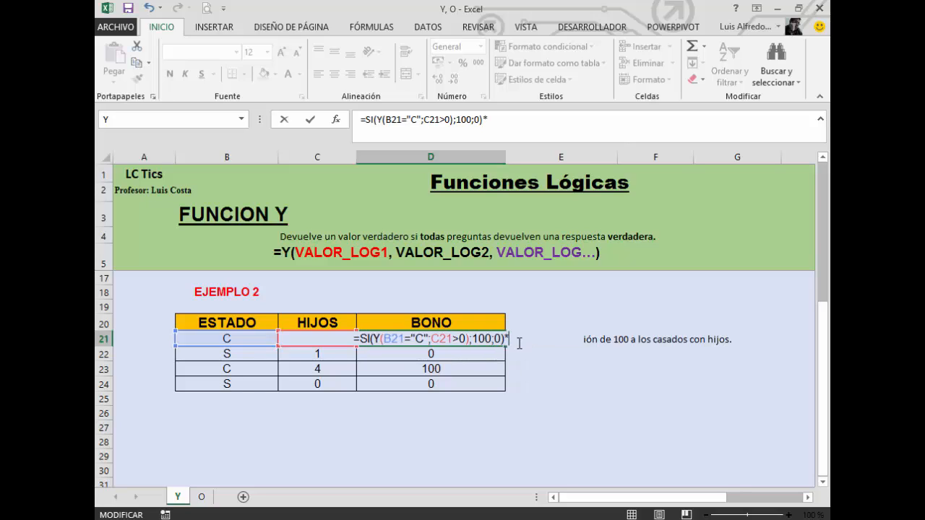
pyautogui.click(298, 323)
pyautogui.press('Down')
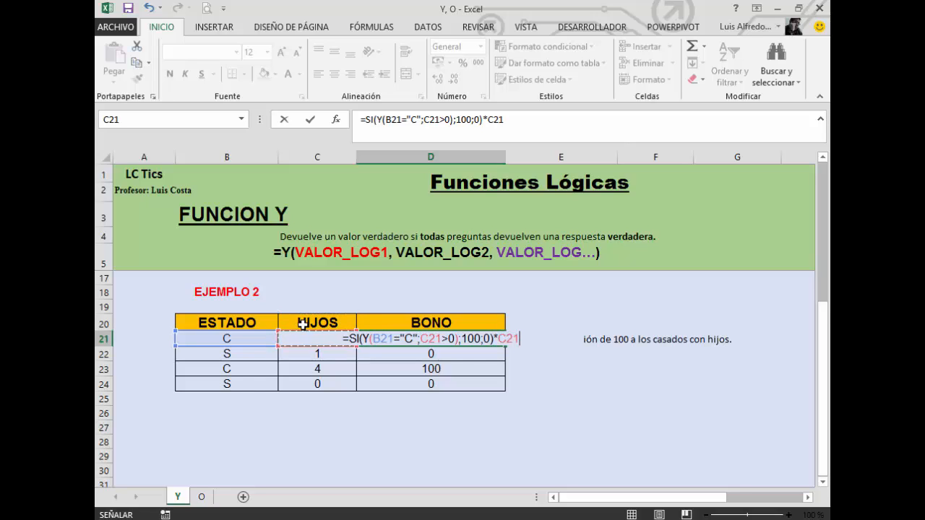
pyautogui.moveTo(361, 340); pyautogui.dragTo(458, 339)
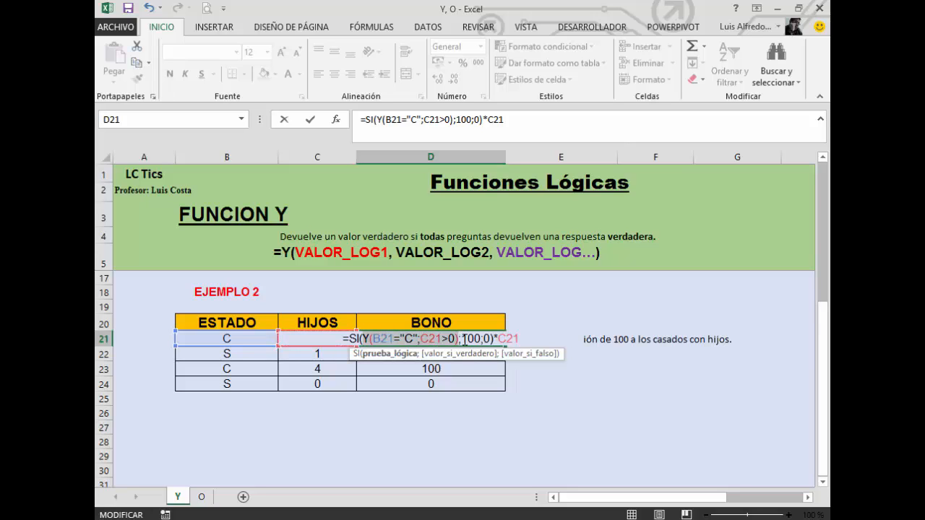
pyautogui.moveTo(464, 340); pyautogui.dragTo(492, 339)
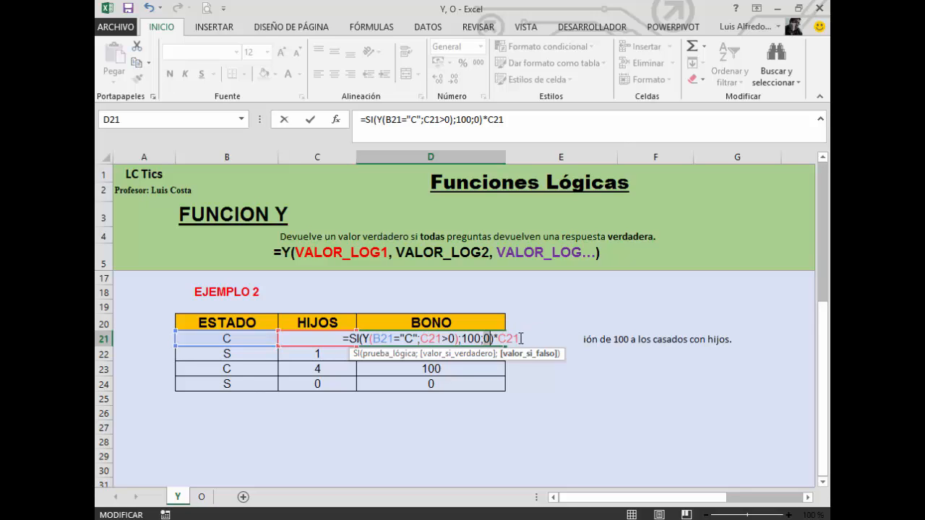
pyautogui.press('Return')
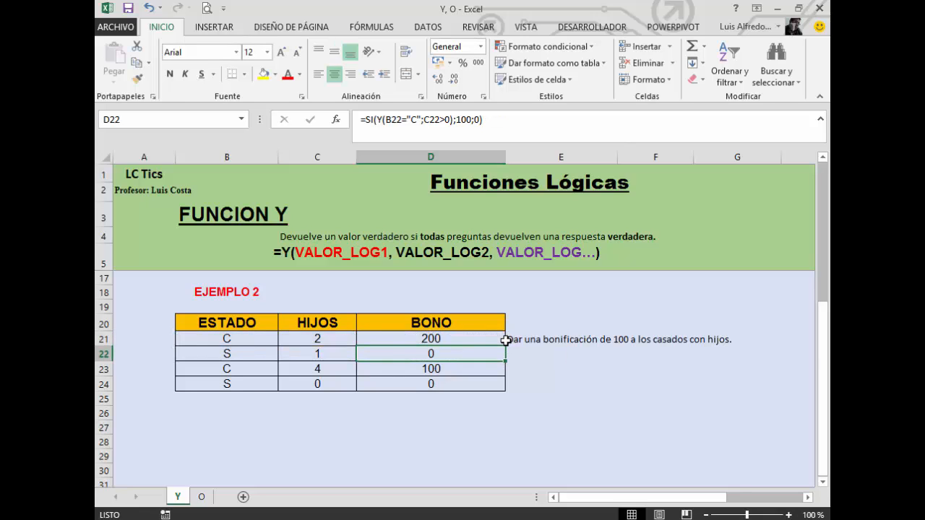
# Step: Copy the D21 bonus formula down through D24 and review the formula in D21 without changing it
pyautogui.click(504, 339)
pyautogui.moveTo(506, 346); pyautogui.dragTo(506, 387)
pyautogui.click(538, 364)
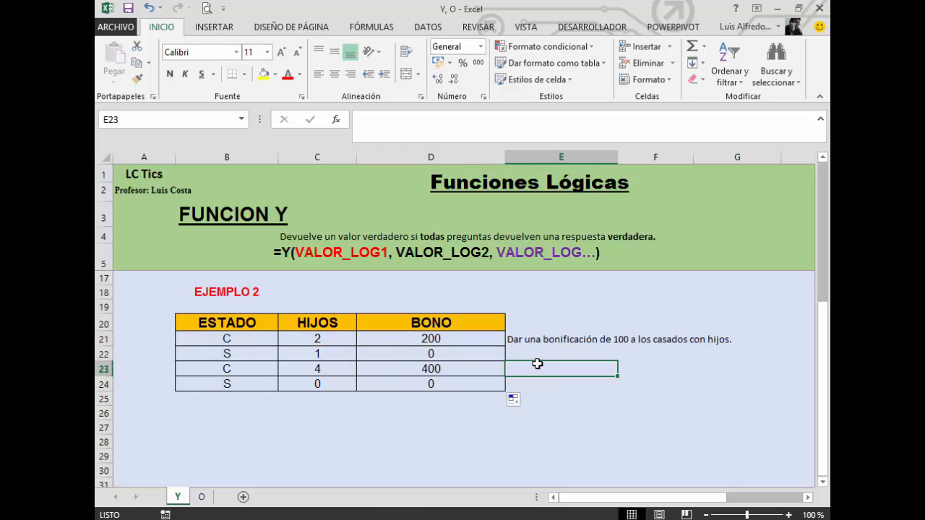
pyautogui.doubleClick(491, 339)
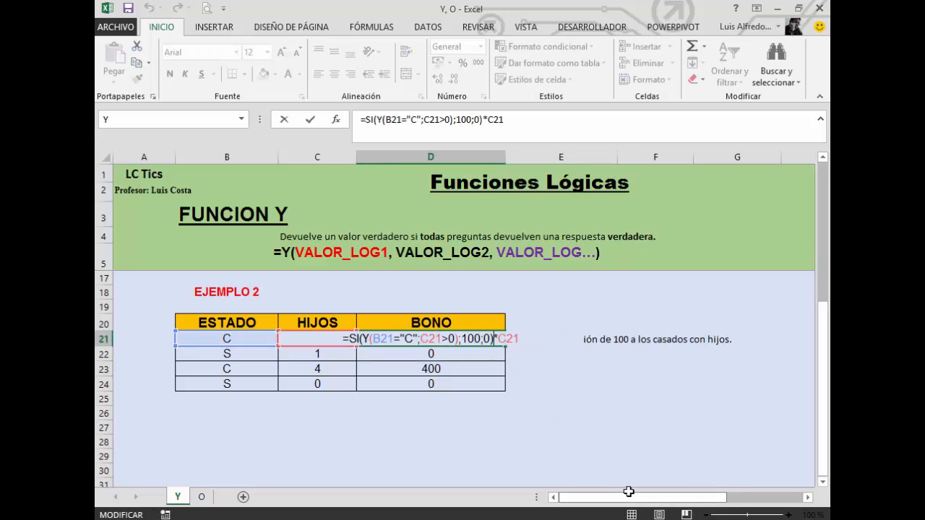
pyautogui.press('Escape')
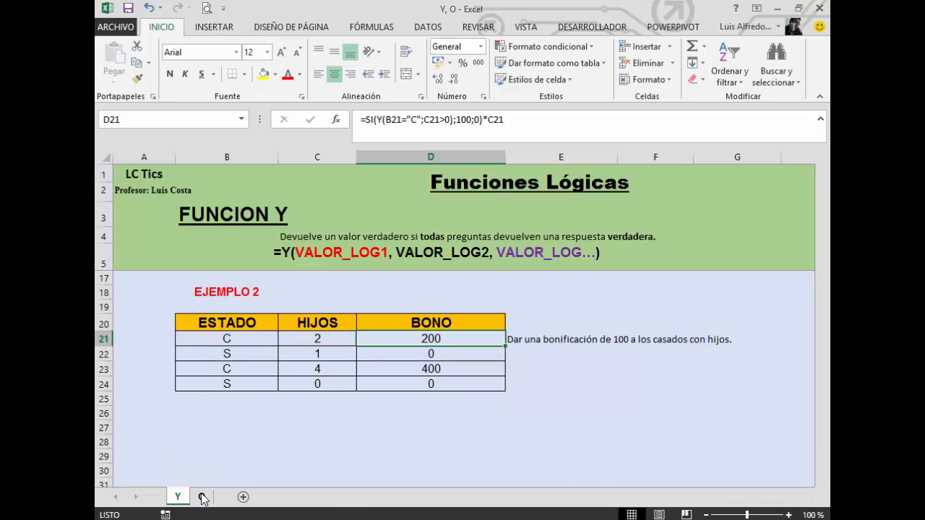
# Step: On the O sheet, fill the r column of the truth table, D8 to D11, with V, V, V and F
pyautogui.click(203, 497)
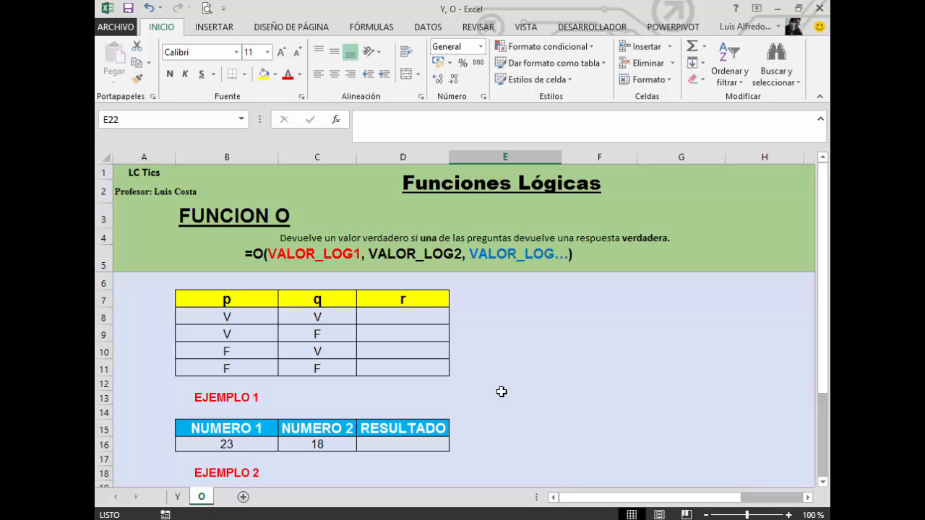
pyautogui.click(400, 313)
pyautogui.write('V')
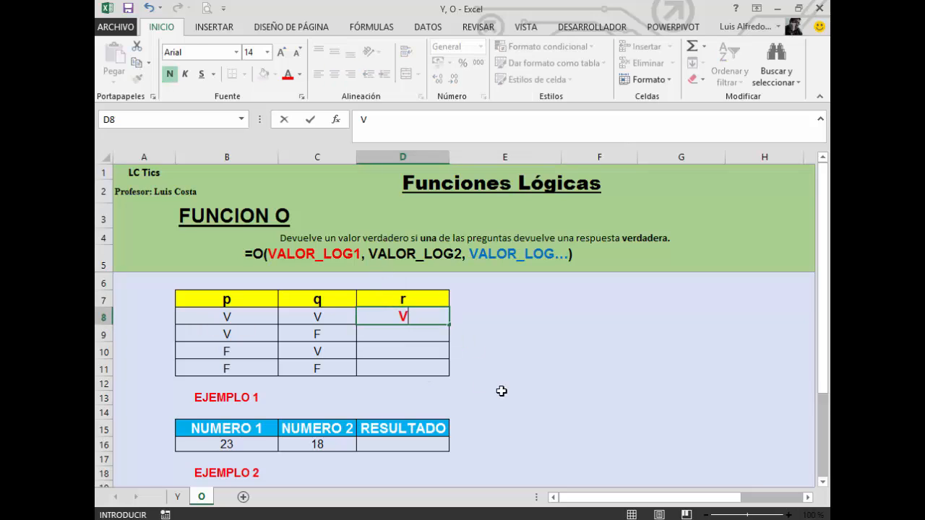
pyautogui.press('Return')
pyautogui.write('V')
pyautogui.press('Return')
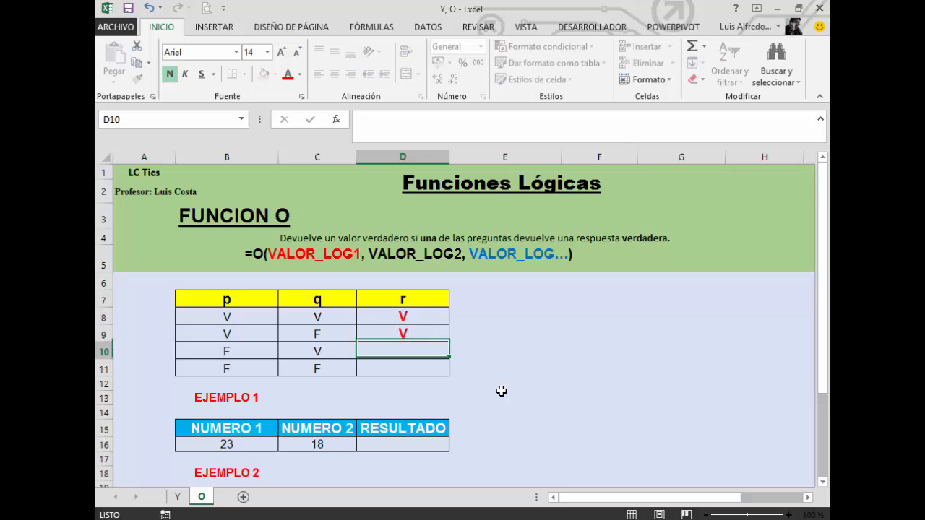
pyautogui.write('V')
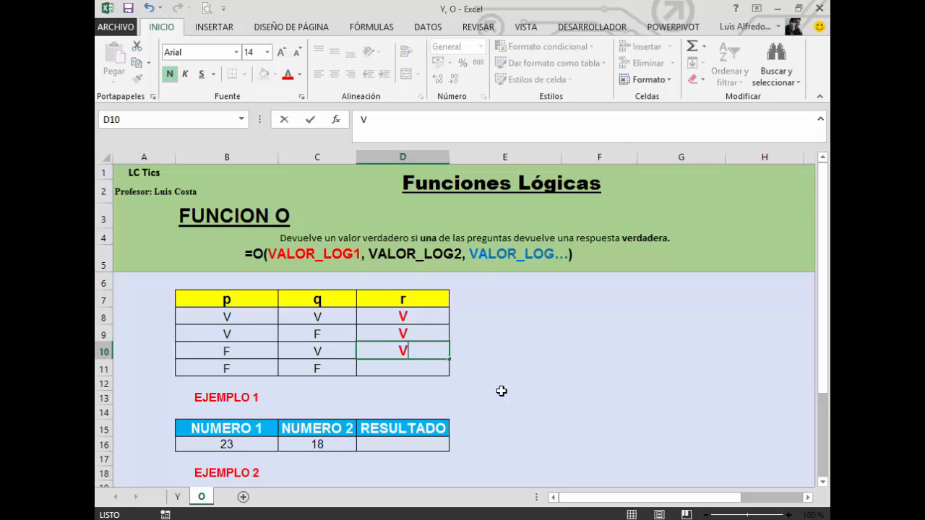
pyautogui.press('Return')
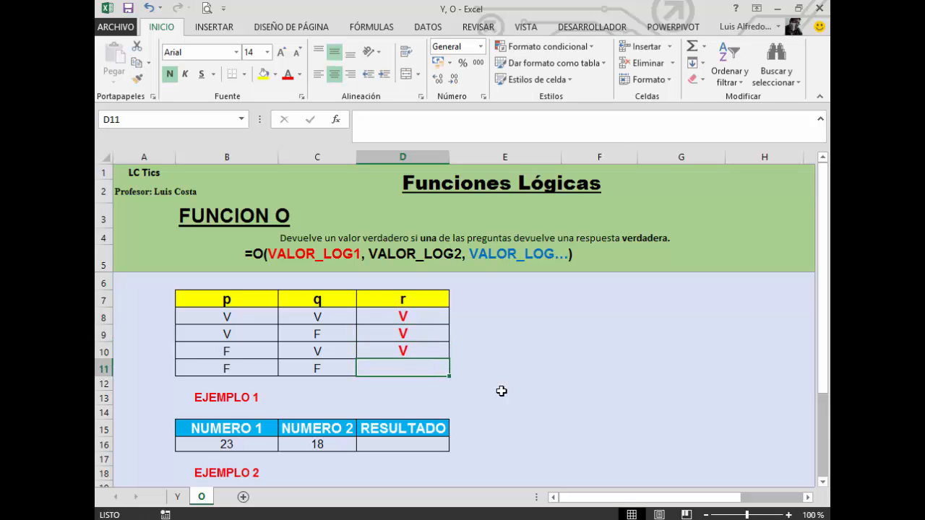
pyautogui.write('F')
pyautogui.press('Return')
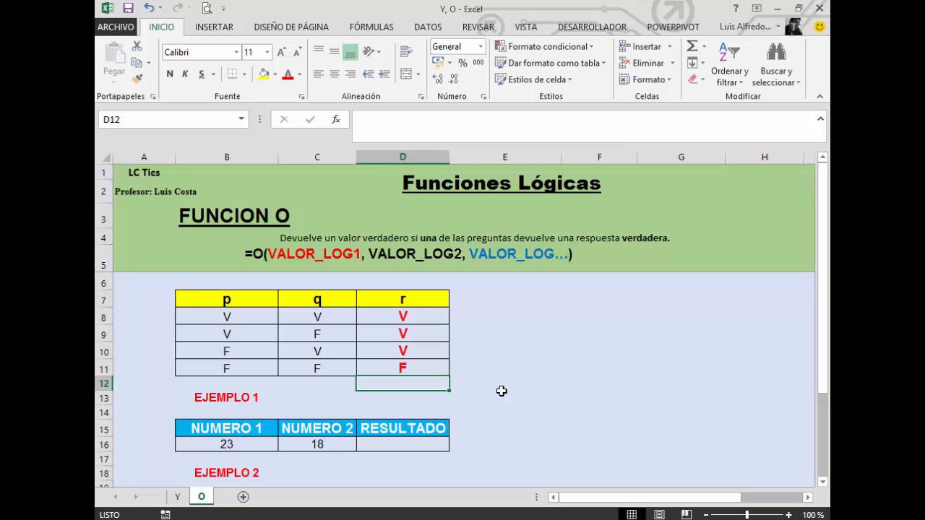
# Step: Start the RESULTADO formula in D16 with an O function whose first condition is B16<>8
pyautogui.click(434, 442)
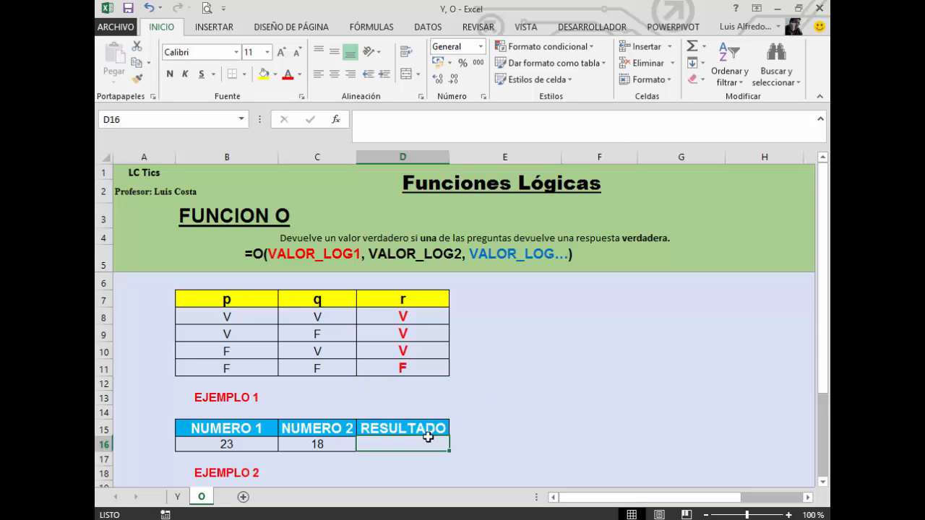
pyautogui.moveTo(826, 416); pyautogui.dragTo(826, 434)
pyautogui.write('=O(')
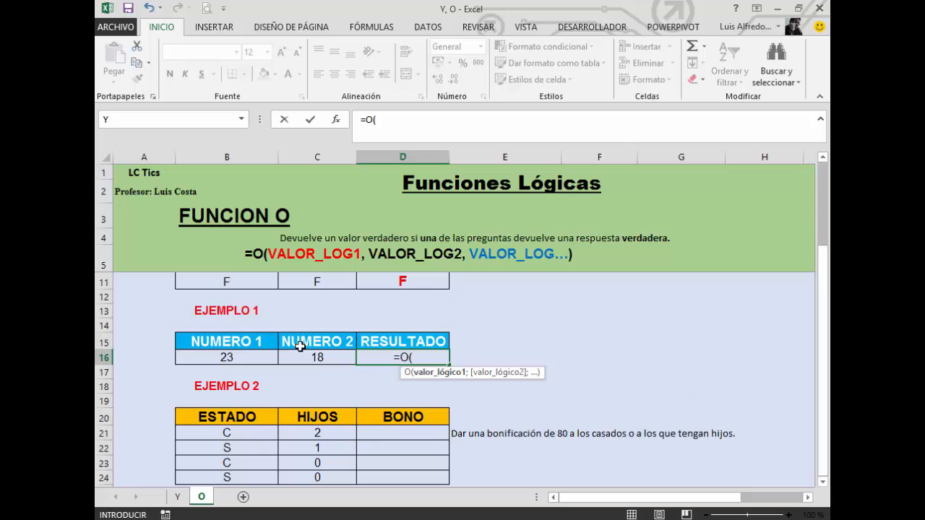
pyautogui.click(243, 356)
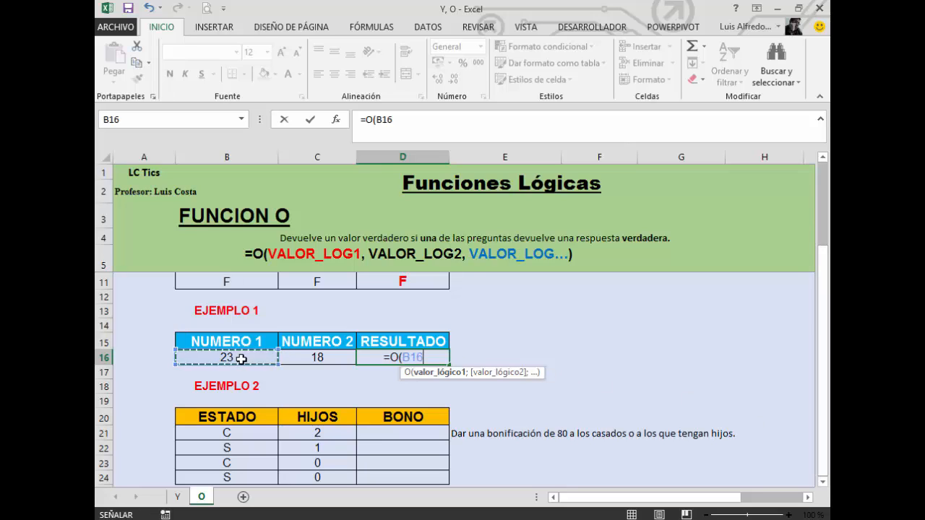
pyautogui.write('<>')
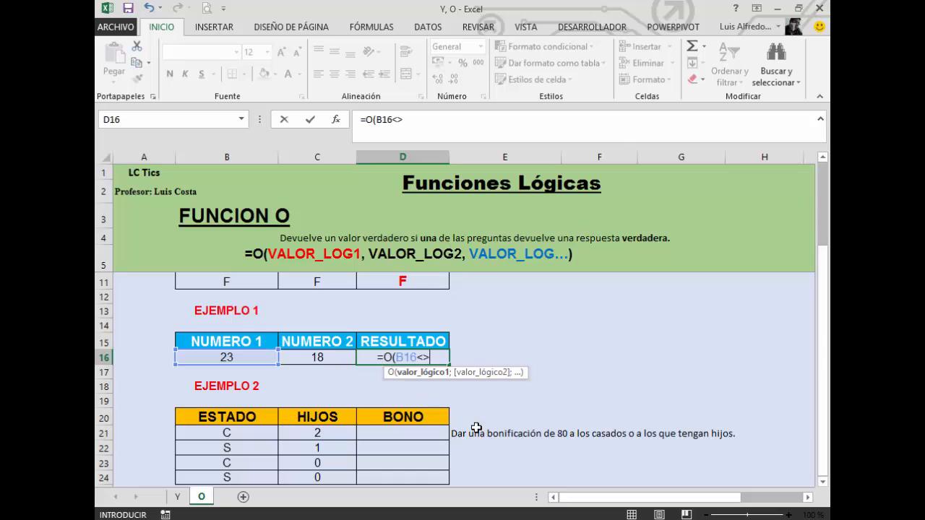
pyautogui.write('8')
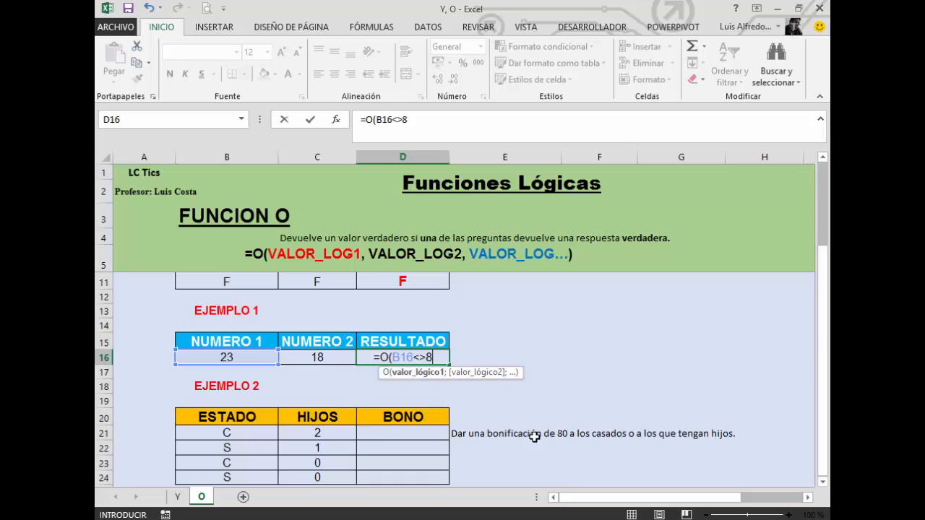
pyautogui.write(';')
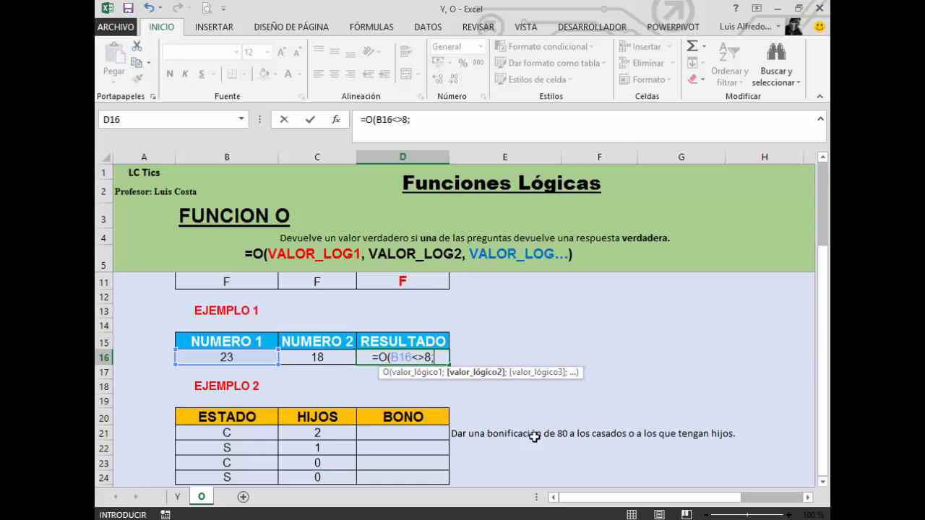
# Step: Add the second condition C16>50 and enter the D16 formula as =O(B16<>8;C16>50)
pyautogui.click(337, 358)
pyautogui.write('>')
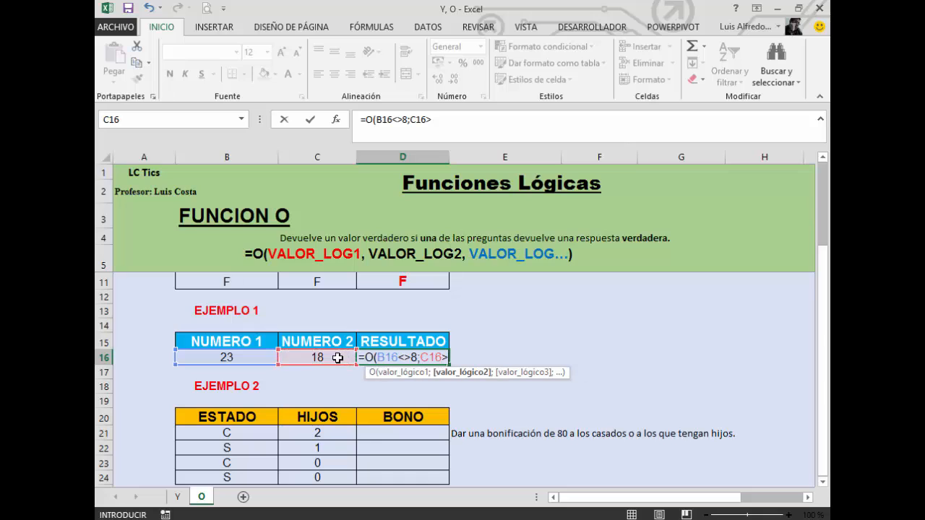
pyautogui.write('50')
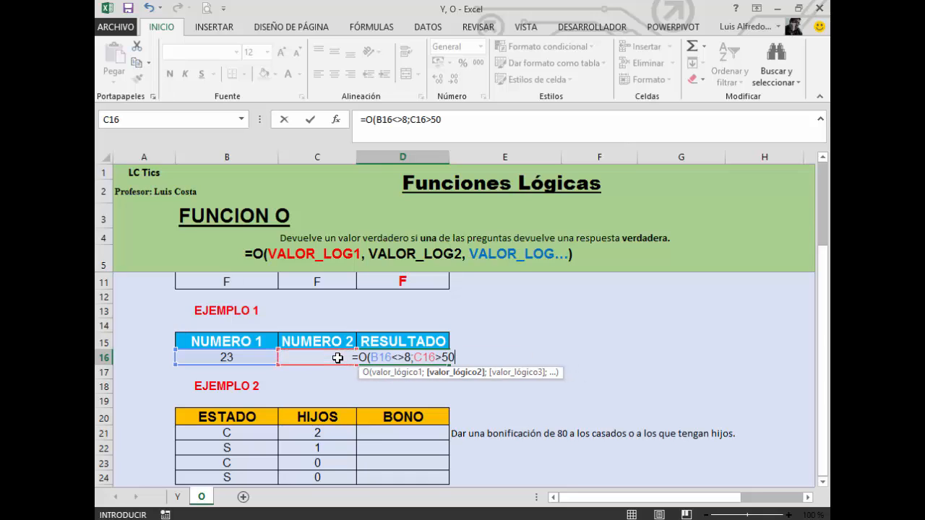
pyautogui.write(')')
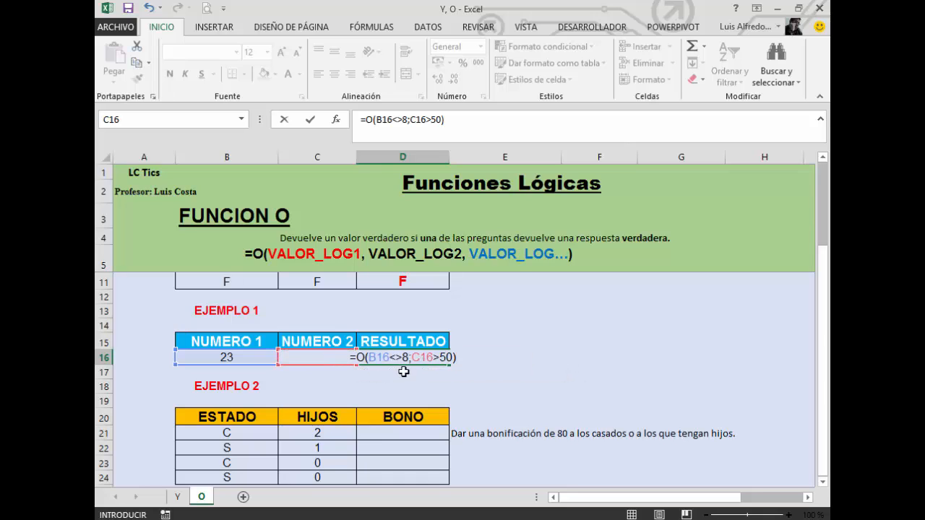
pyautogui.moveTo(368, 357); pyautogui.dragTo(409, 358)
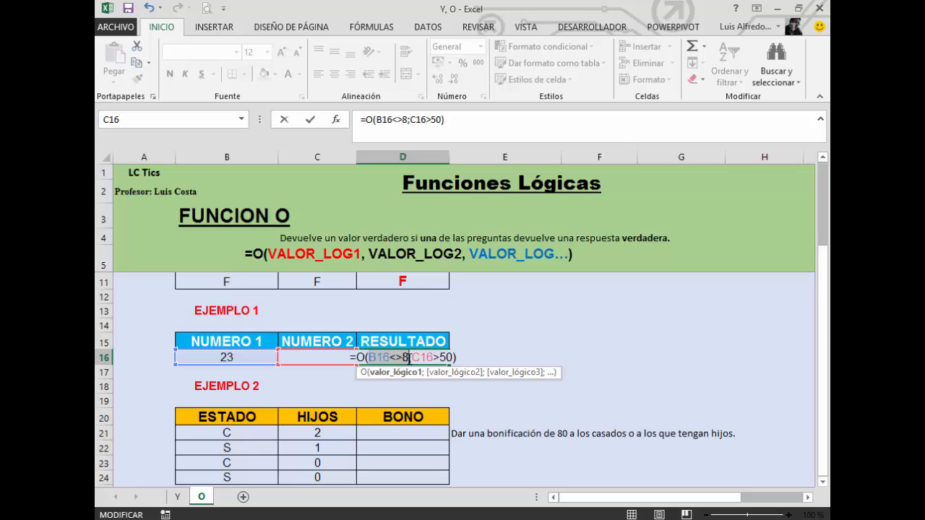
pyautogui.moveTo(411, 358); pyautogui.dragTo(457, 357)
pyautogui.click(457, 357)
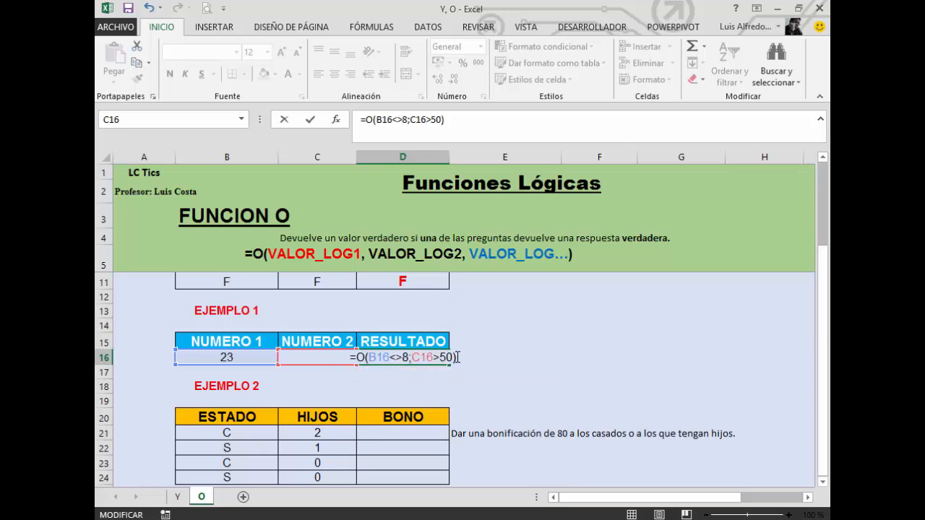
pyautogui.press('Return')
# Step: Compare the D16 formula's conditions and result with the V, F row of the truth table, without changing the formula
pyautogui.click(333, 355)
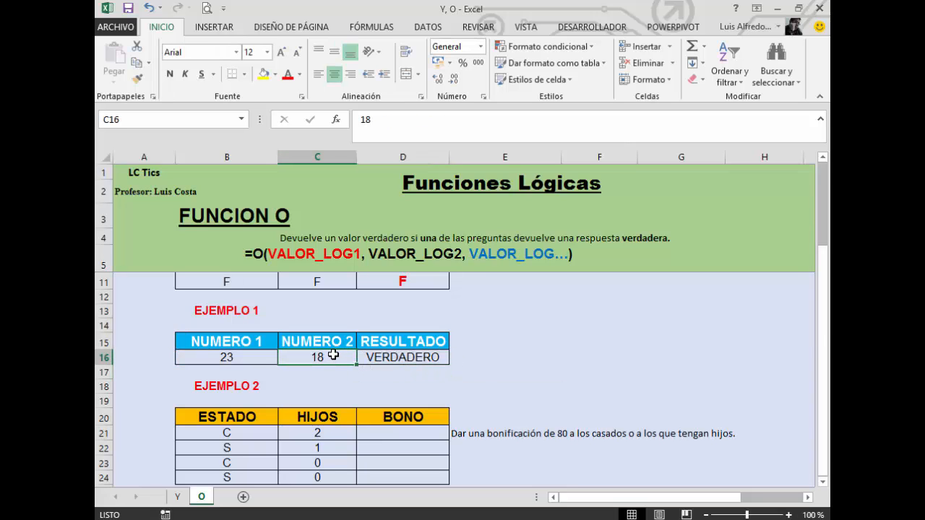
pyautogui.moveTo(824, 326); pyautogui.dragTo(824, 264)
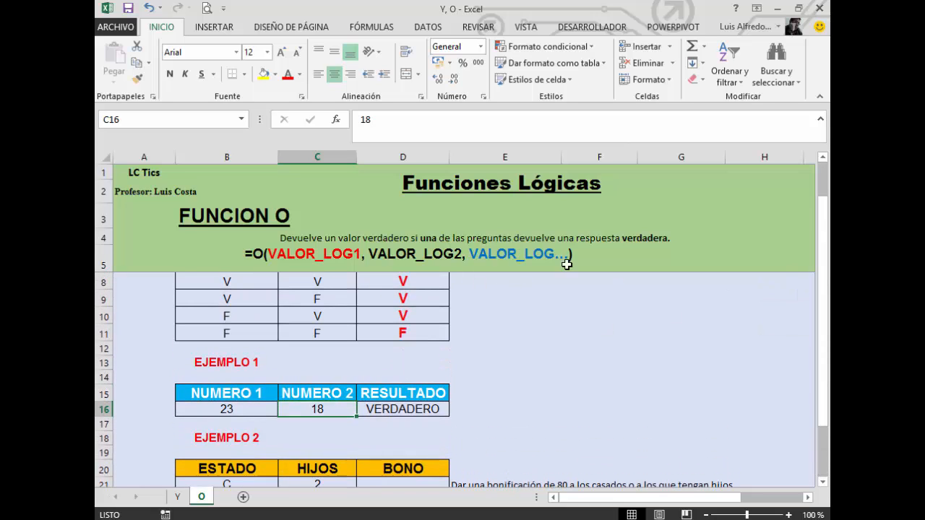
pyautogui.moveTo(231, 301); pyautogui.dragTo(403, 300)
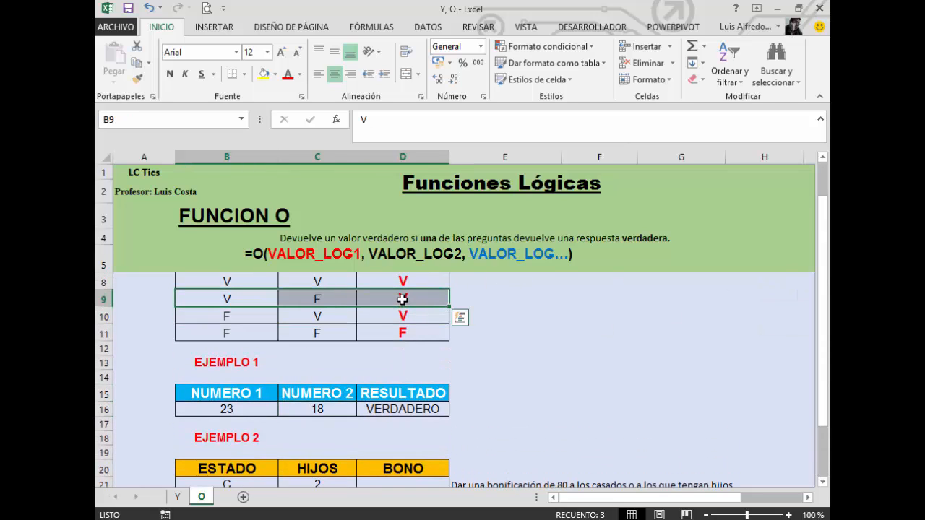
pyautogui.click(396, 415)
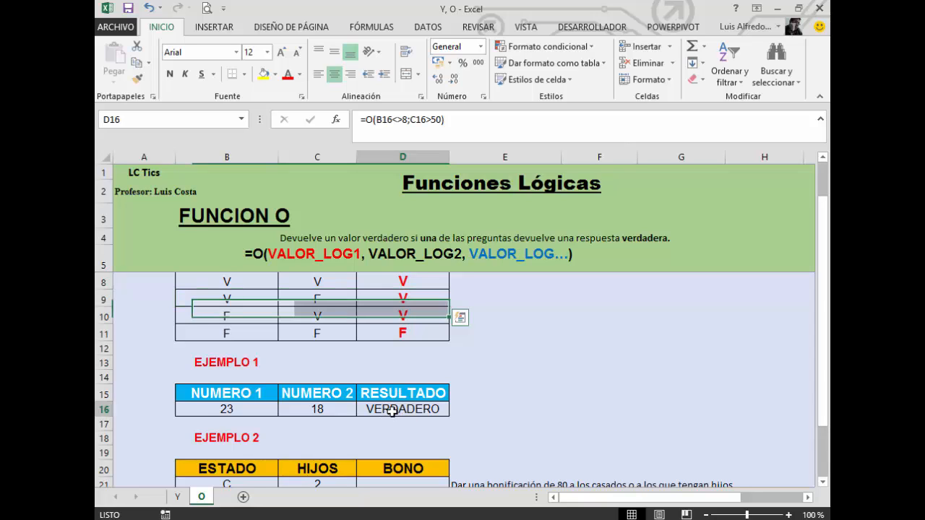
pyautogui.doubleClick(396, 415)
pyautogui.moveTo(369, 410); pyautogui.dragTo(411, 410)
pyautogui.press('Escape')
# Step: Start the BONO formula in D21 with the logical test =SI(O(B21="C";C21>0)
pyautogui.moveTo(824, 355); pyautogui.dragTo(827, 412)
pyautogui.scroll(-4, 824, 488)
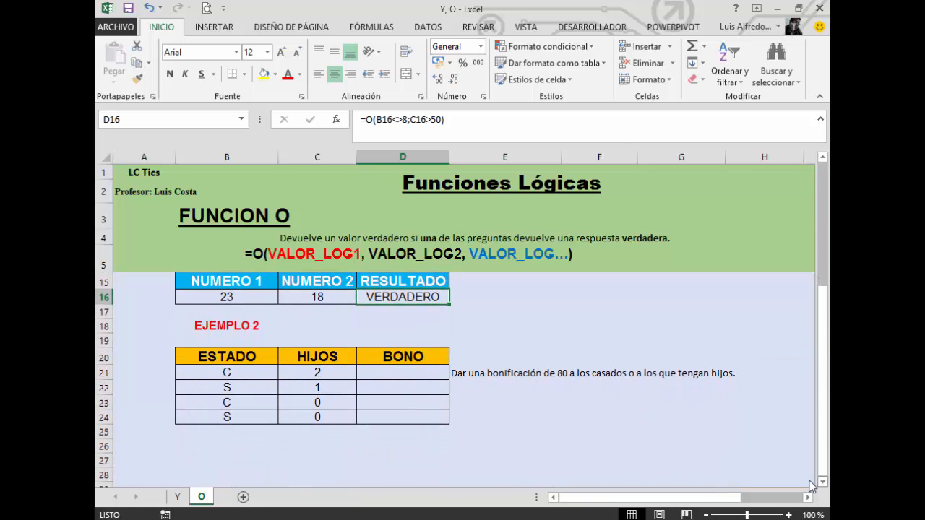
pyautogui.click(422, 374)
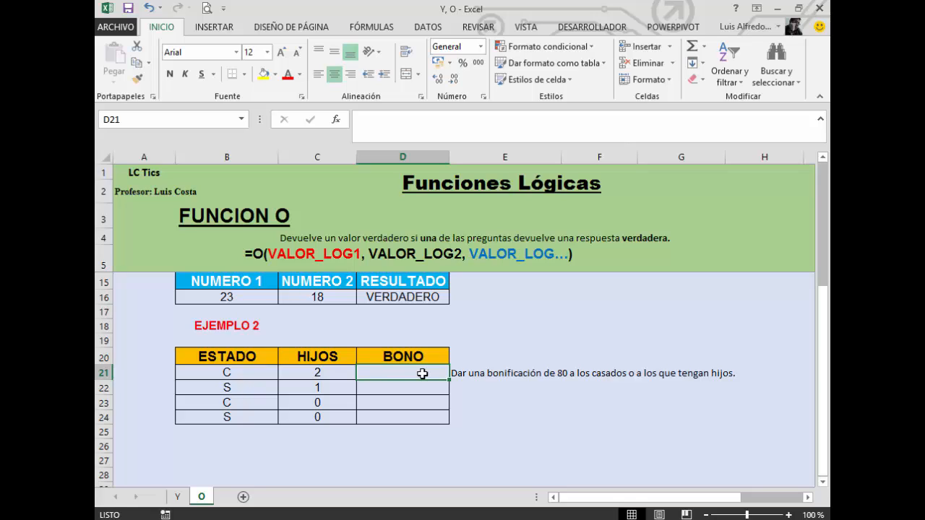
pyautogui.write('=')
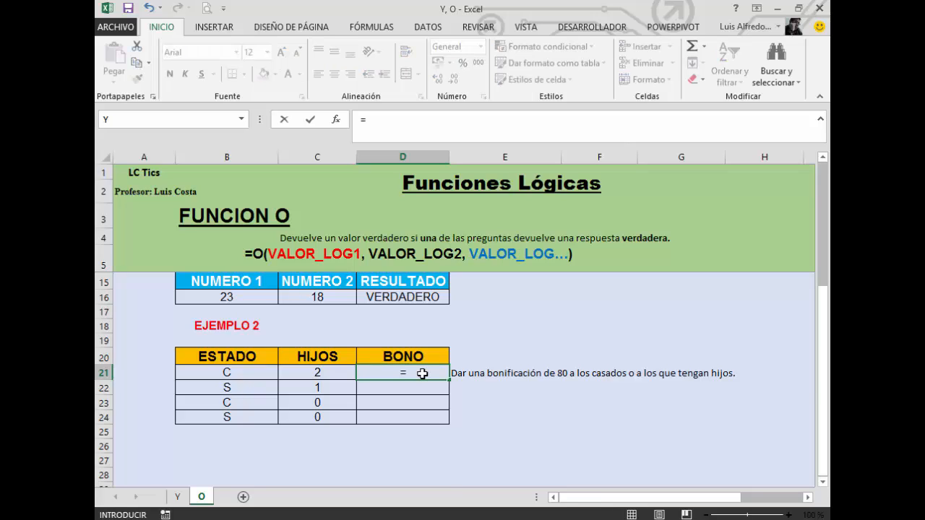
pyautogui.write('SI(')
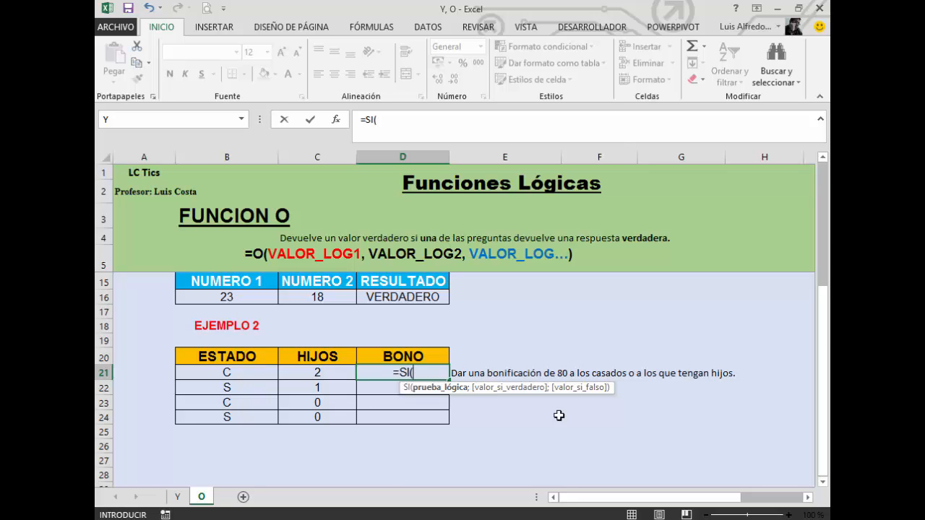
pyautogui.write('O(')
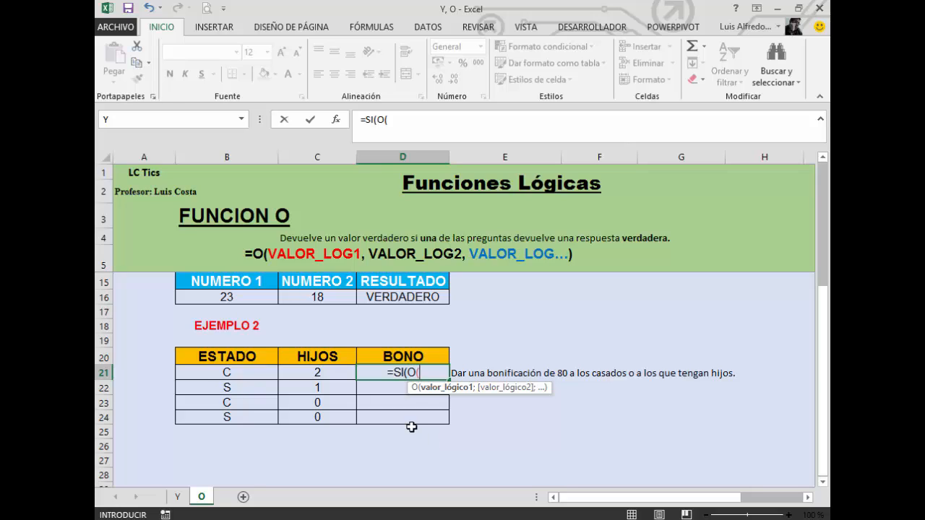
pyautogui.click(225, 372)
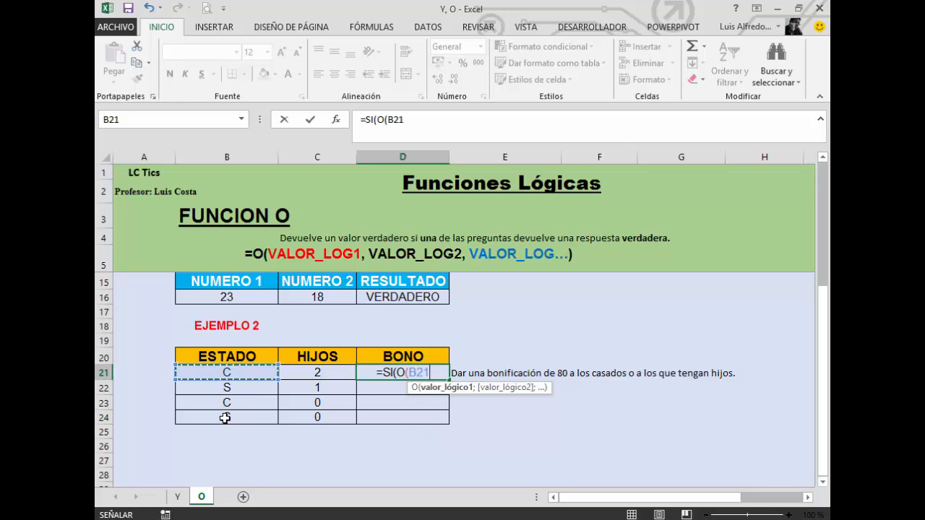
pyautogui.write('="C"')
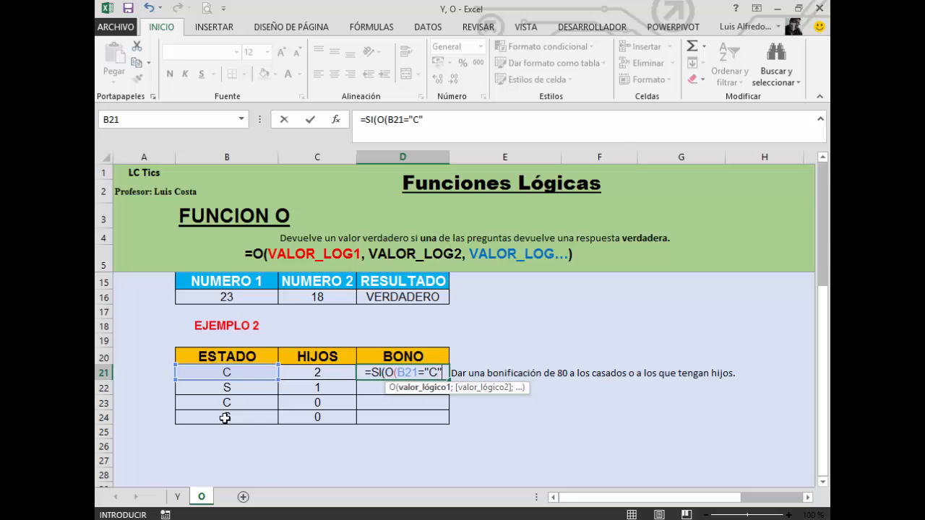
pyautogui.write(';')
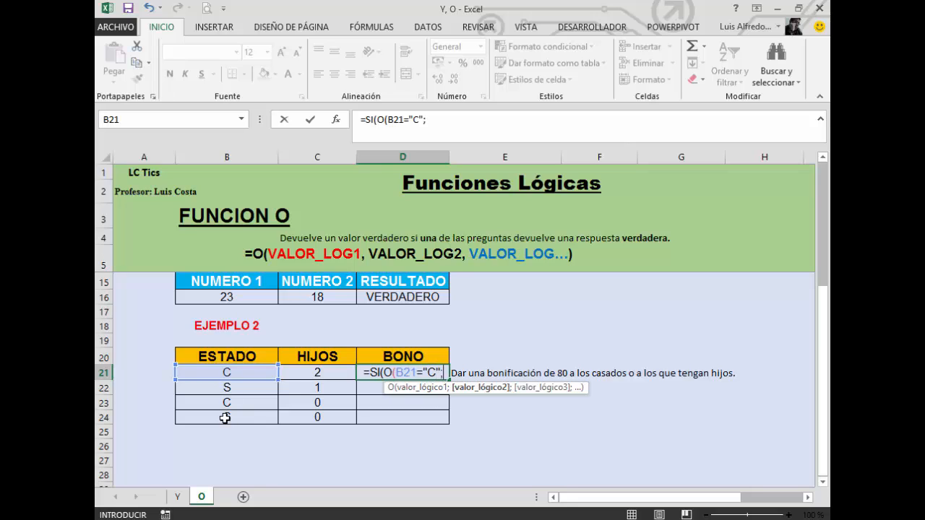
pyautogui.click(311, 375)
pyautogui.write('>0')
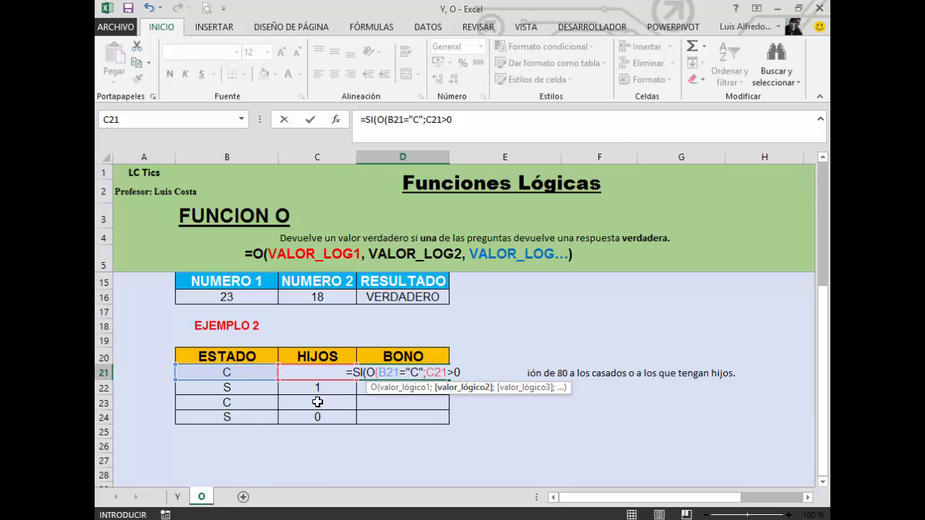
pyautogui.write(')')
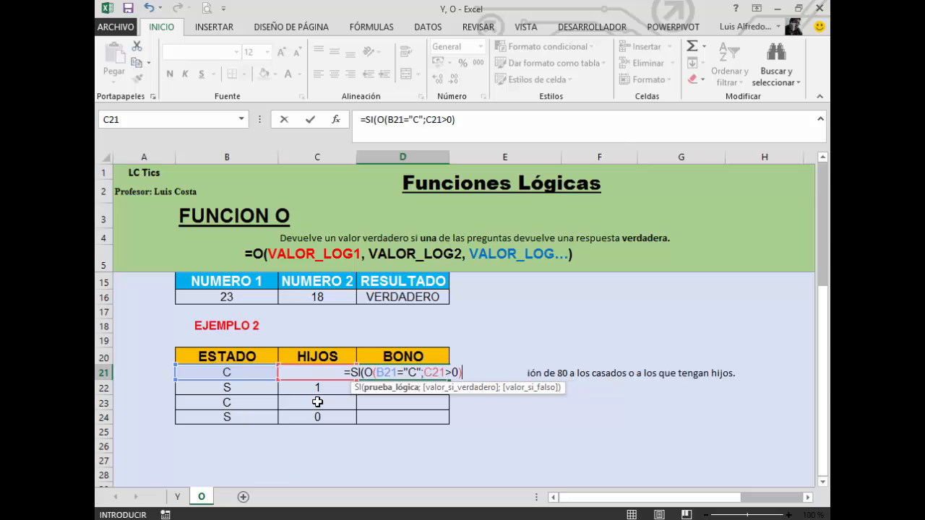
# Step: Finish the D21 formula with 80 if true and 0 if false, giving =SI(O(B21="C";C21>0);80;0)
pyautogui.write(';')
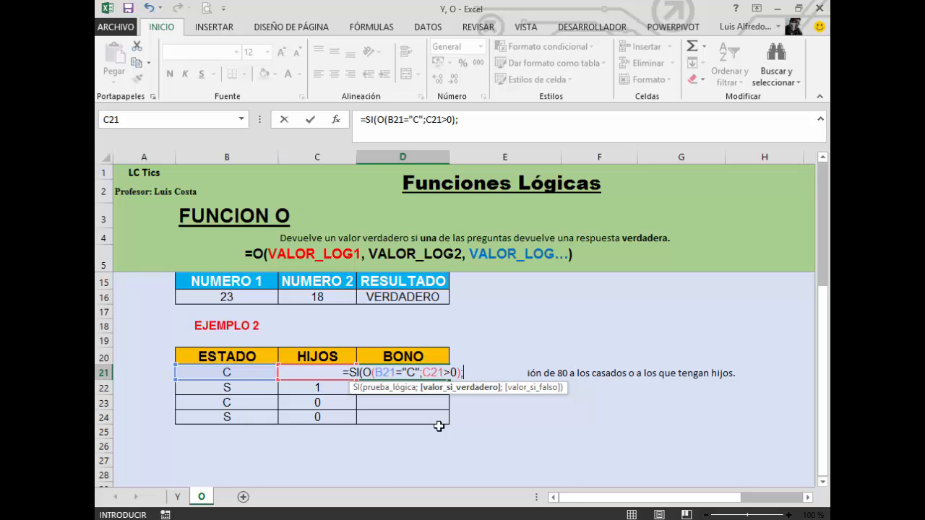
pyautogui.write('80')
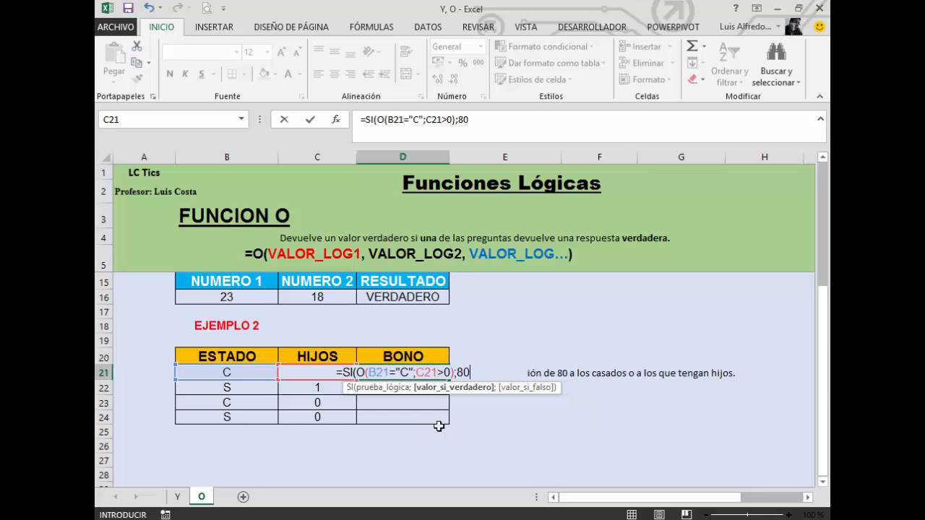
pyautogui.write(';')
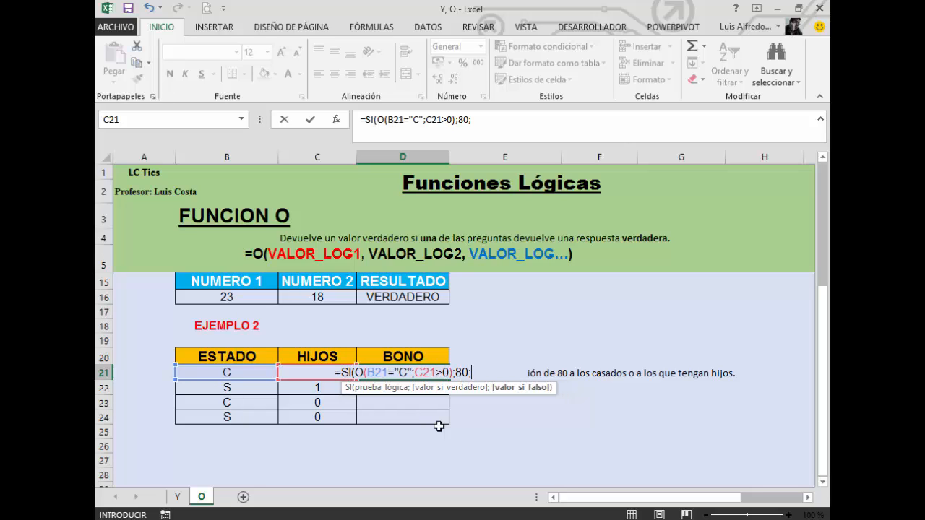
pyautogui.write('0')
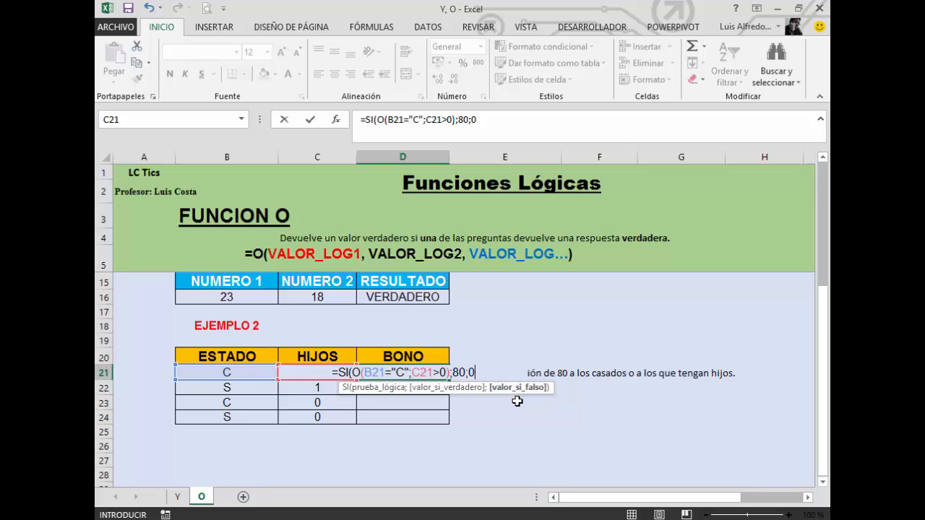
pyautogui.write(')')
pyautogui.press('Return')
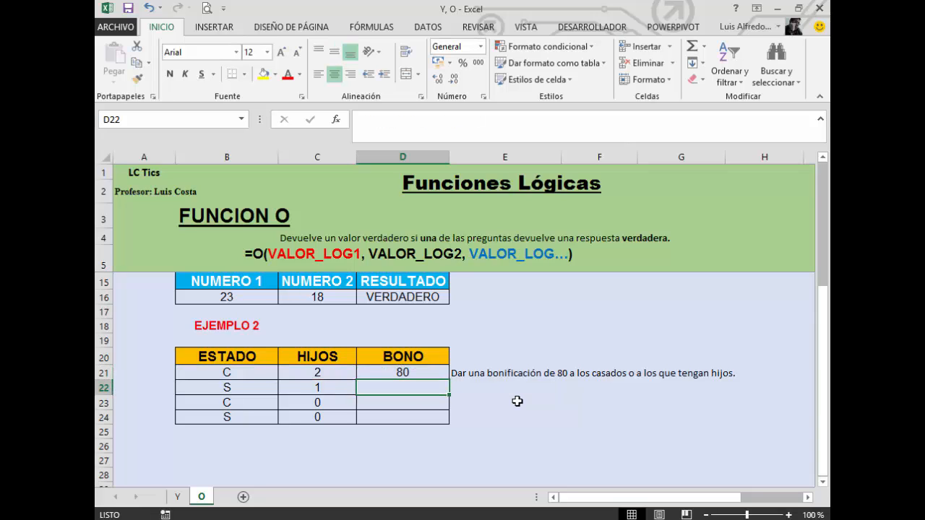
# Step: Copy the D21 bonus formula down through D24
pyautogui.click(419, 375)
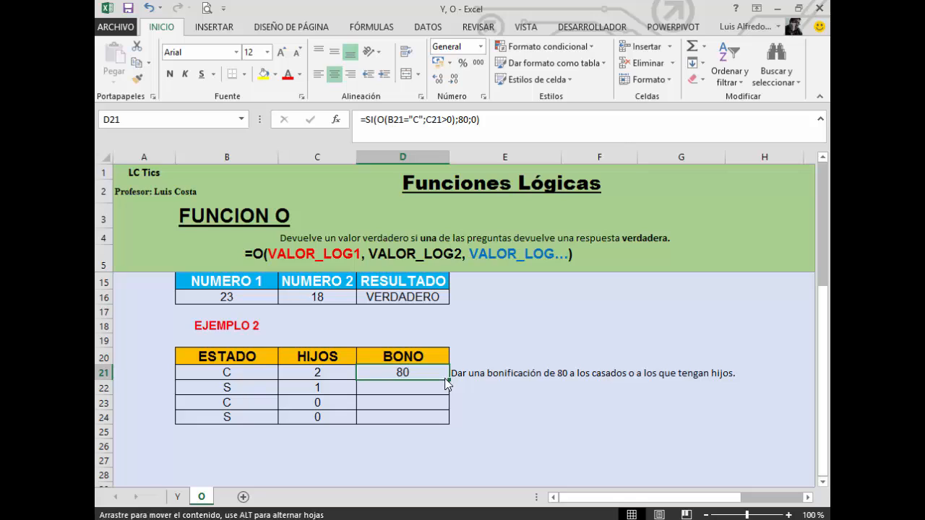
pyautogui.click(450, 382)
pyautogui.click(442, 373)
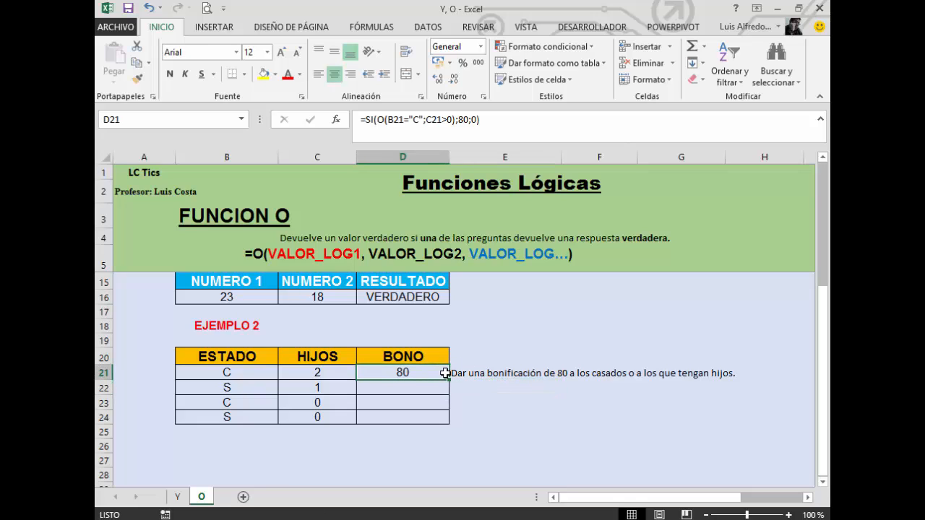
pyautogui.moveTo(449, 380); pyautogui.dragTo(451, 423)
pyautogui.click(468, 388)
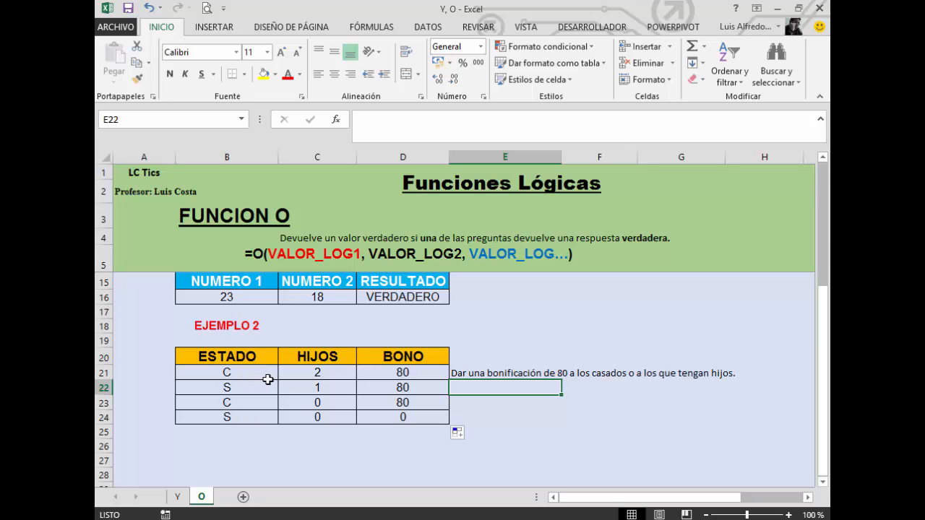
# Step: Check the ESTADO and HIJOS values in rows 21 to 24 against each BONO result and the bonus rule
pyautogui.moveTo(257, 376); pyautogui.dragTo(337, 368)
pyautogui.click(391, 372)
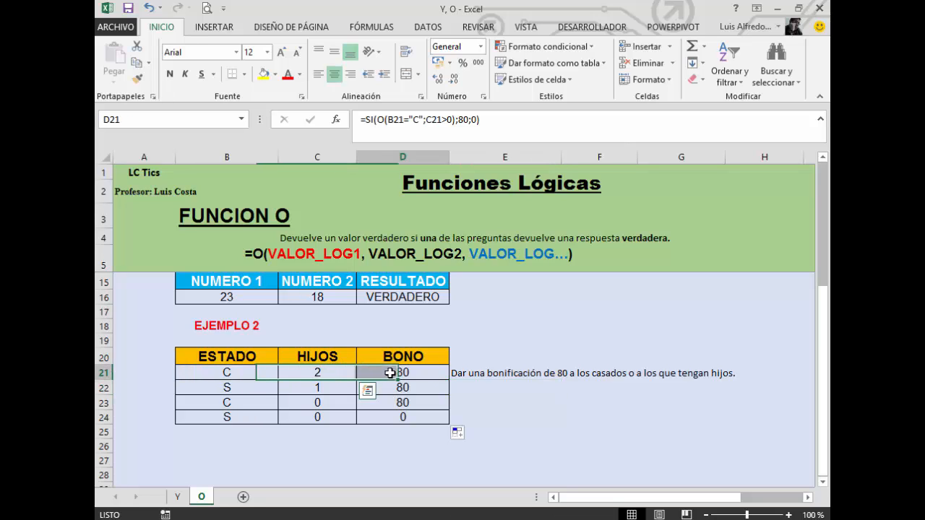
pyautogui.click(250, 386)
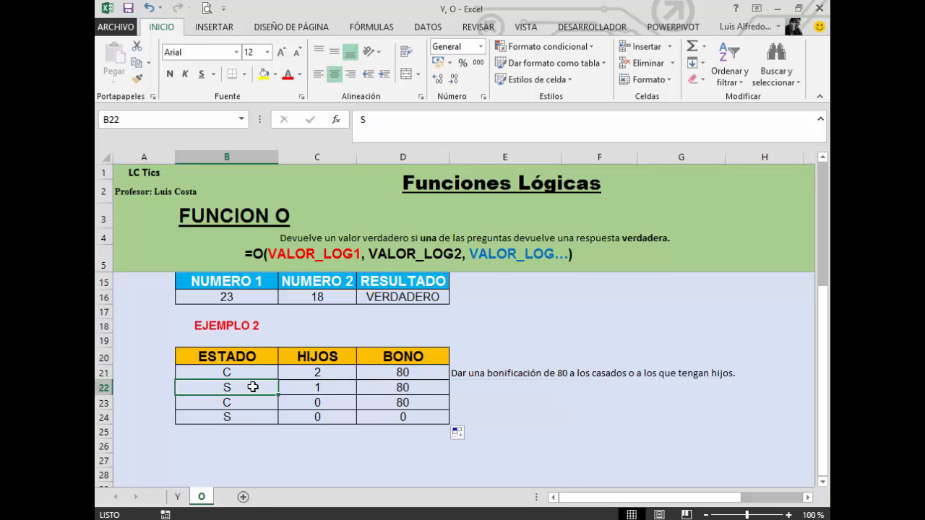
pyautogui.click(297, 386)
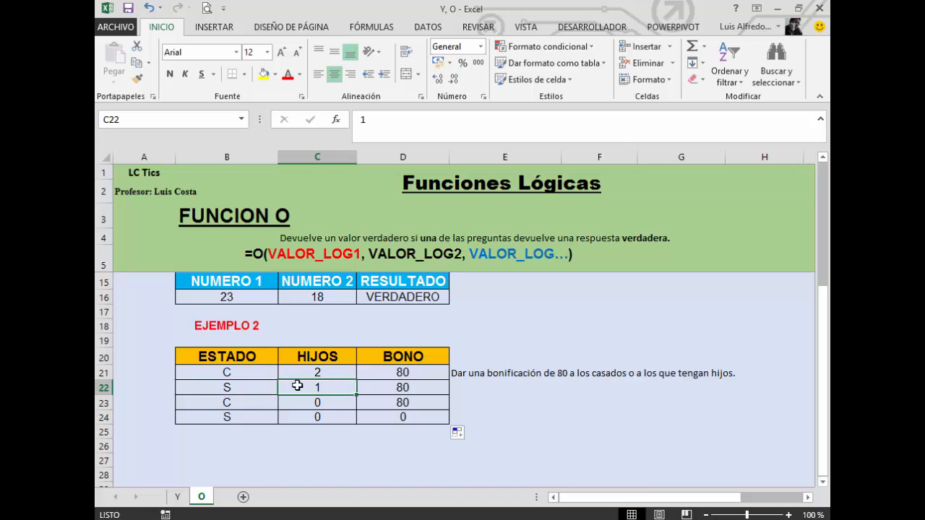
pyautogui.click(317, 405)
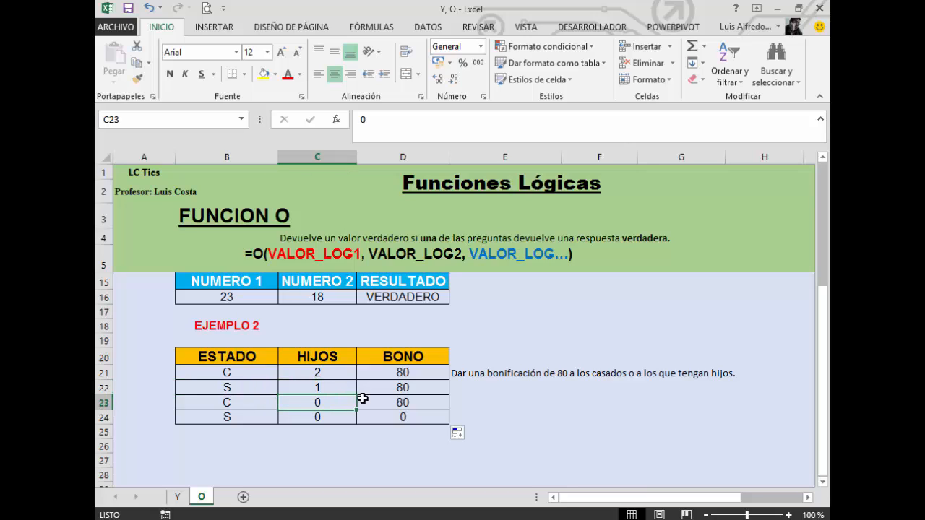
pyautogui.moveTo(242, 393); pyautogui.dragTo(241, 398)
pyautogui.click(242, 399)
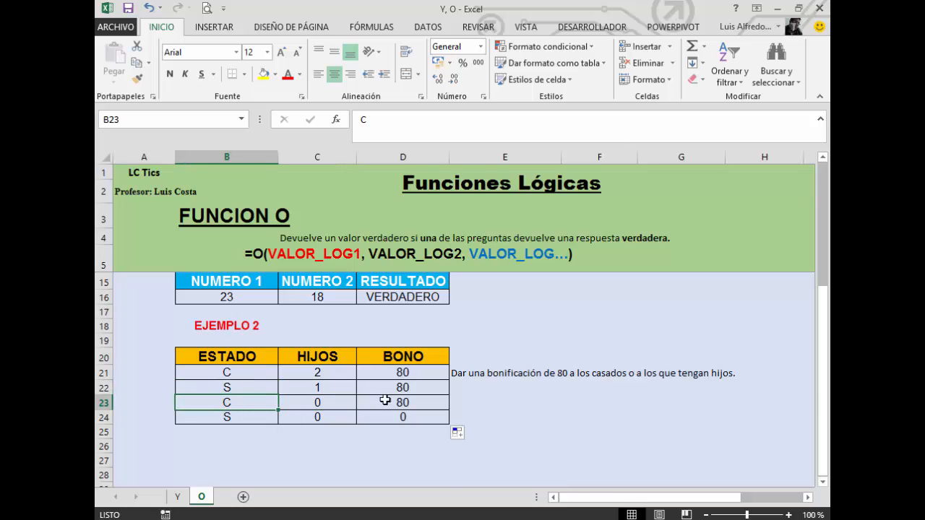
pyautogui.click(385, 401)
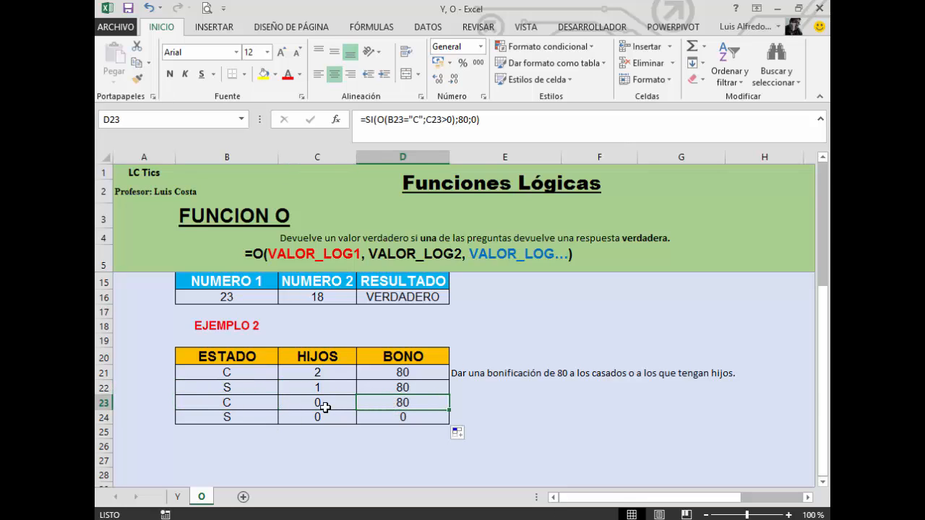
pyautogui.click(257, 405)
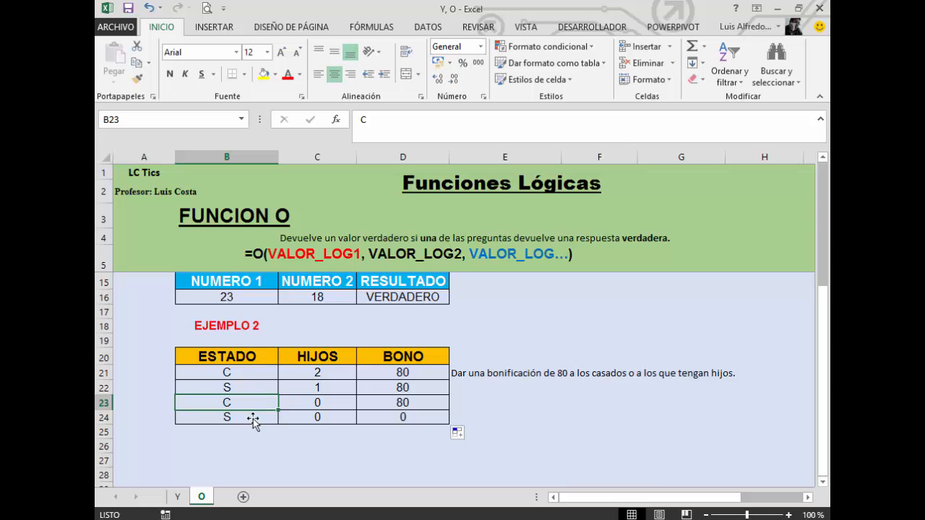
pyautogui.moveTo(241, 419); pyautogui.dragTo(395, 415)
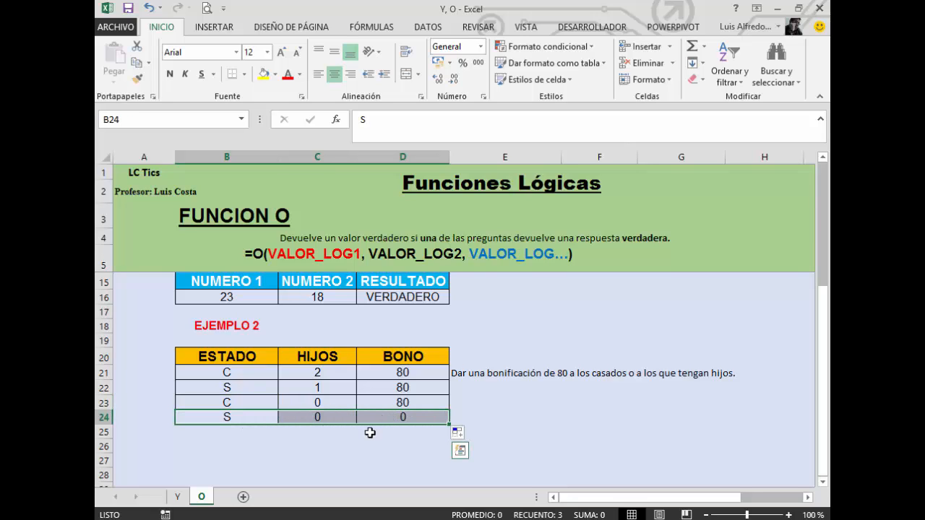
pyautogui.click(372, 449)
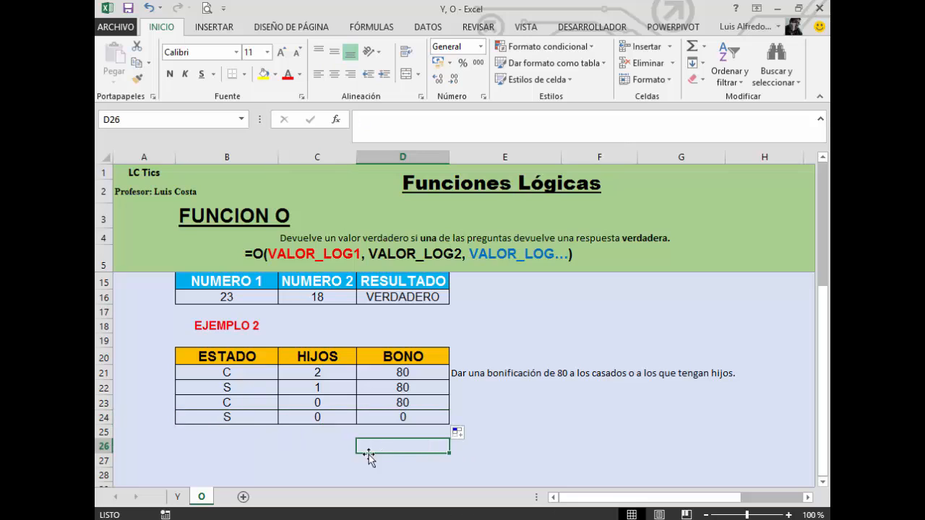
pyautogui.click(266, 459)
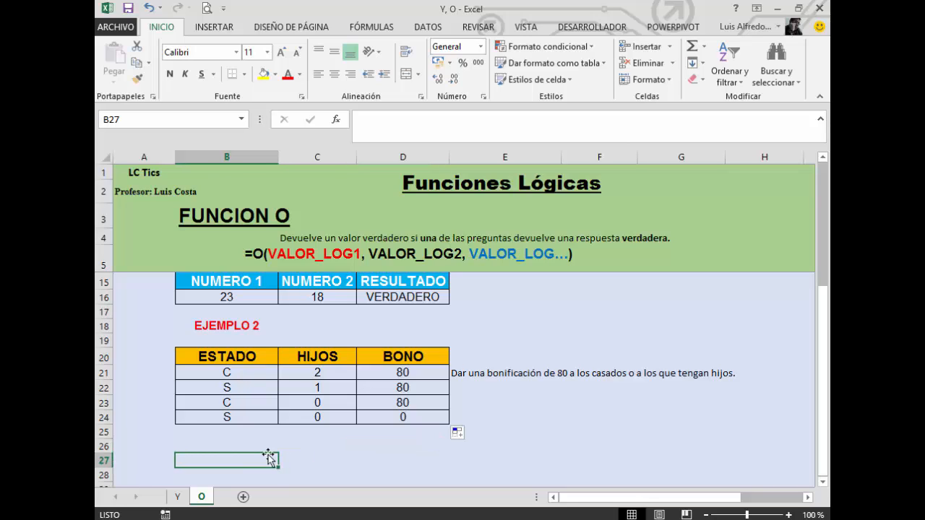
# Step: Compare the bonus examples on the Y and O sheets, and review the truth table and first example on sheet Y
pyautogui.click(183, 494)
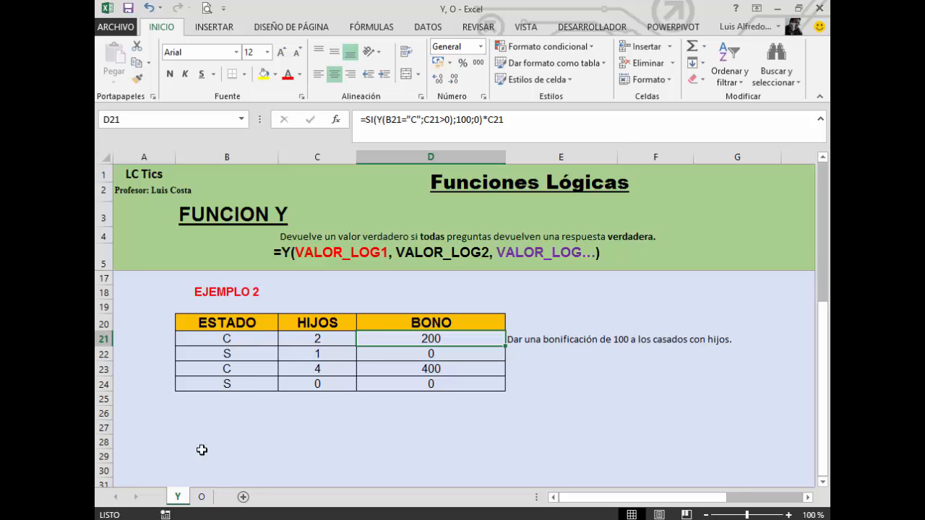
pyautogui.click(201, 497)
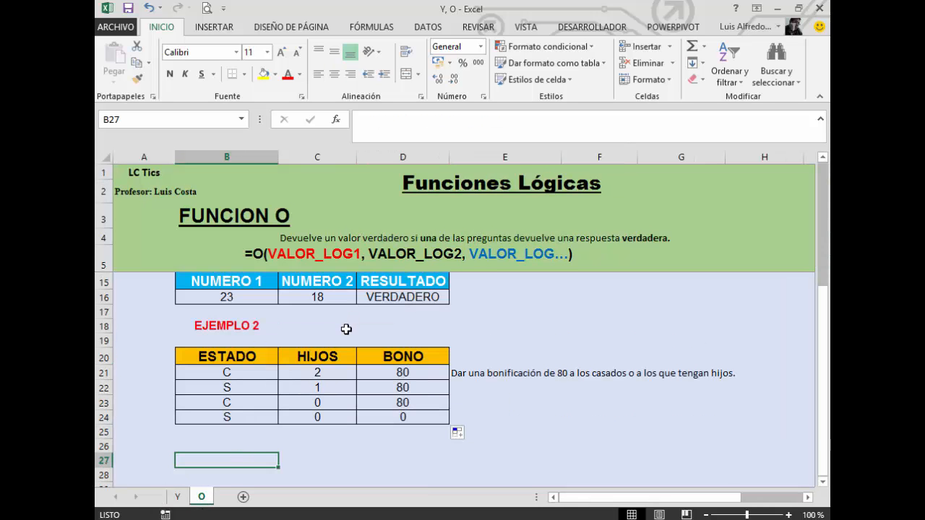
pyautogui.click(178, 499)
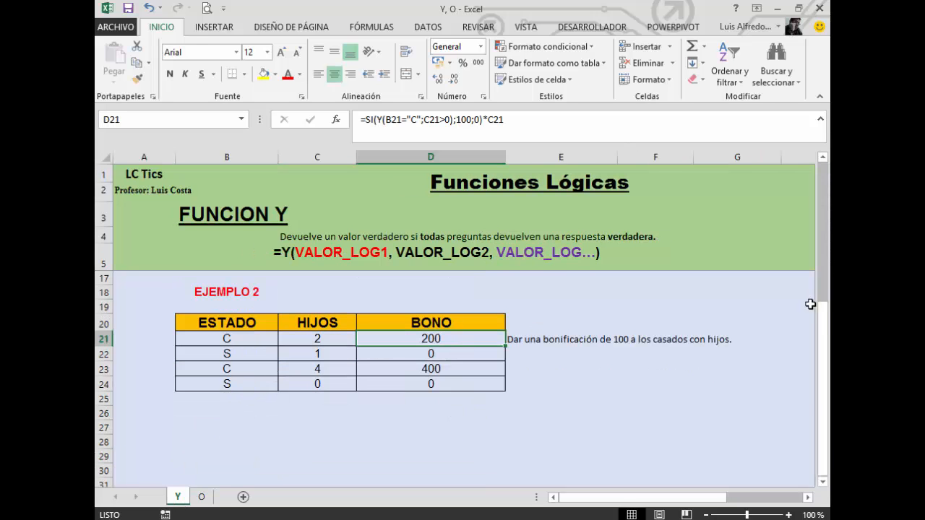
pyautogui.moveTo(822, 310); pyautogui.dragTo(829, 205)
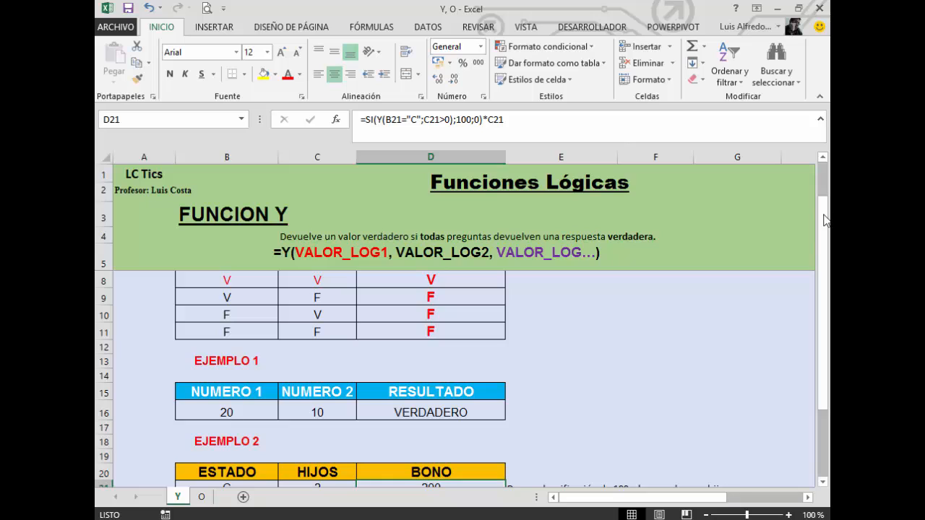
pyautogui.hotkey('alt', 'Tab')
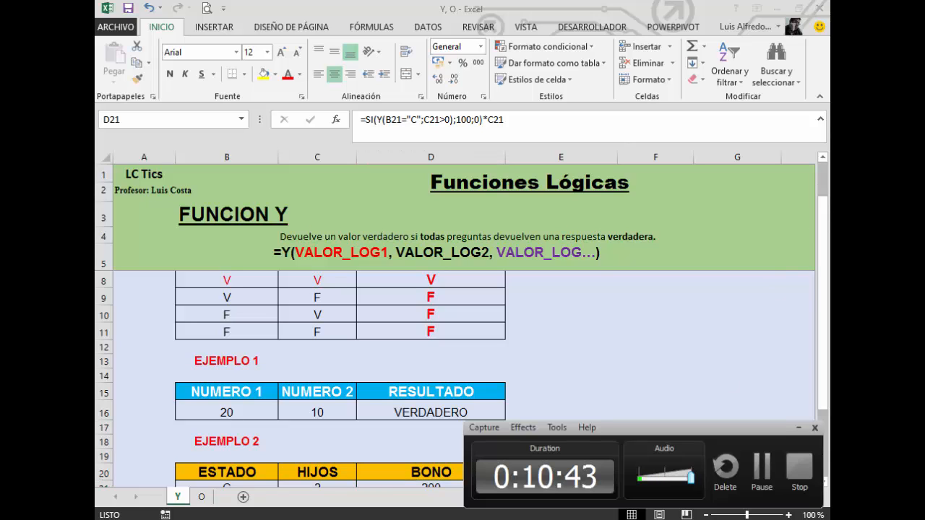